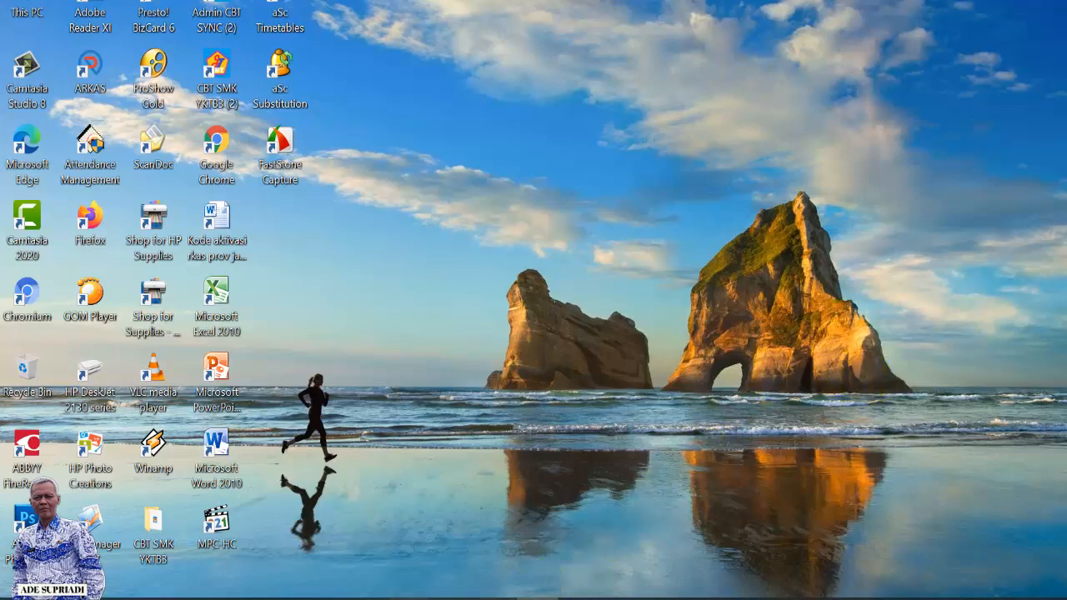
- Switch to the Tugas Tentang Virus Corona form in Chrome and examine the Nama siswa and Kelas answers in its response summary
{"action": "left_click", "coordinate": [412, 598]}
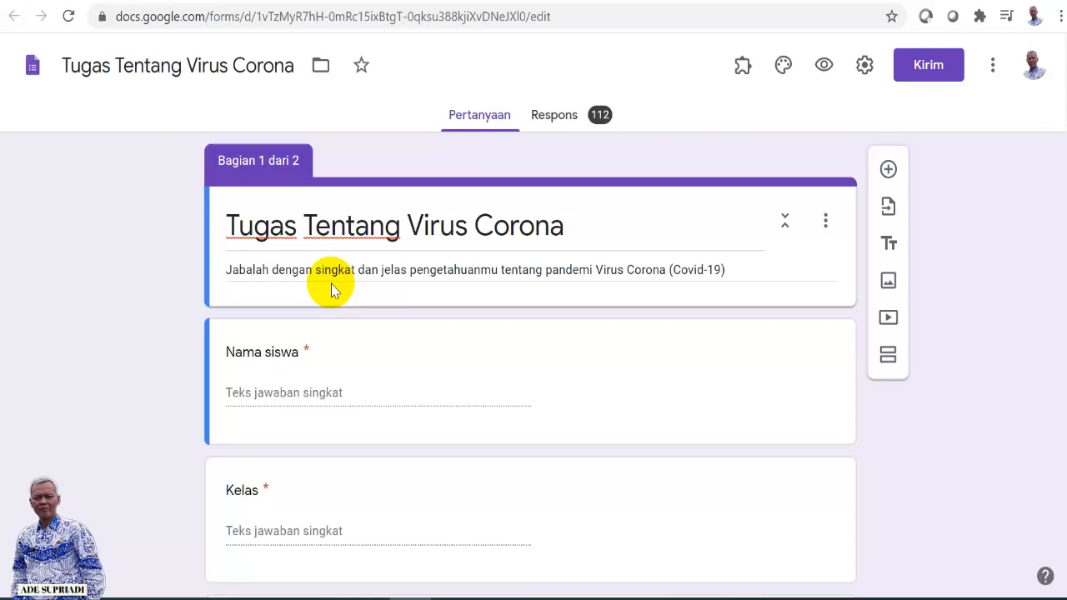
{"action": "left_click", "coordinate": [557, 124]}
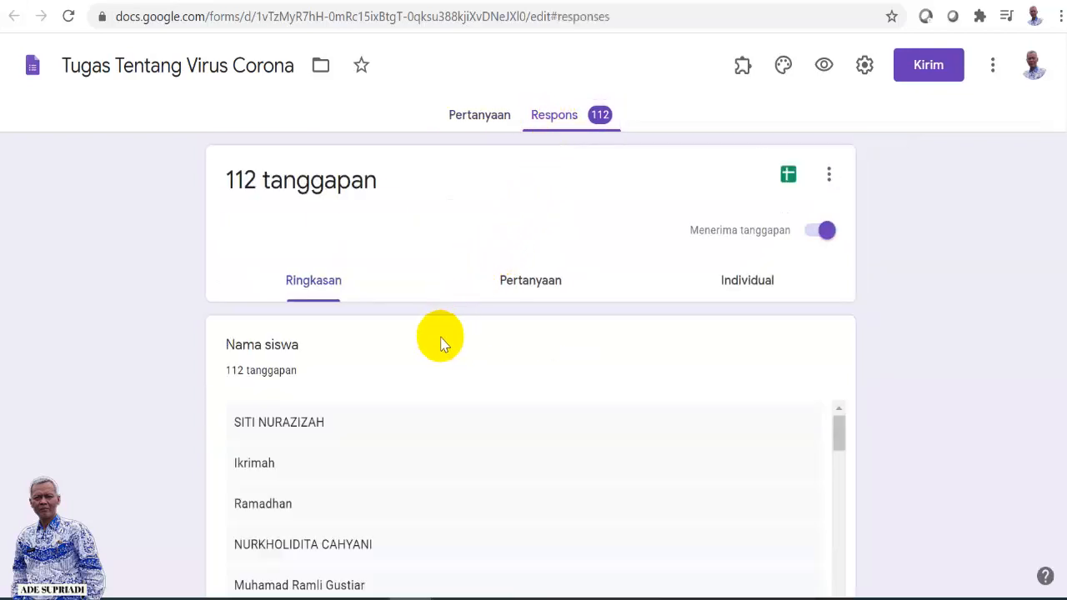
{"action": "scroll", "coordinate": [442, 371], "scroll_direction": "down", "scroll_amount": 5}
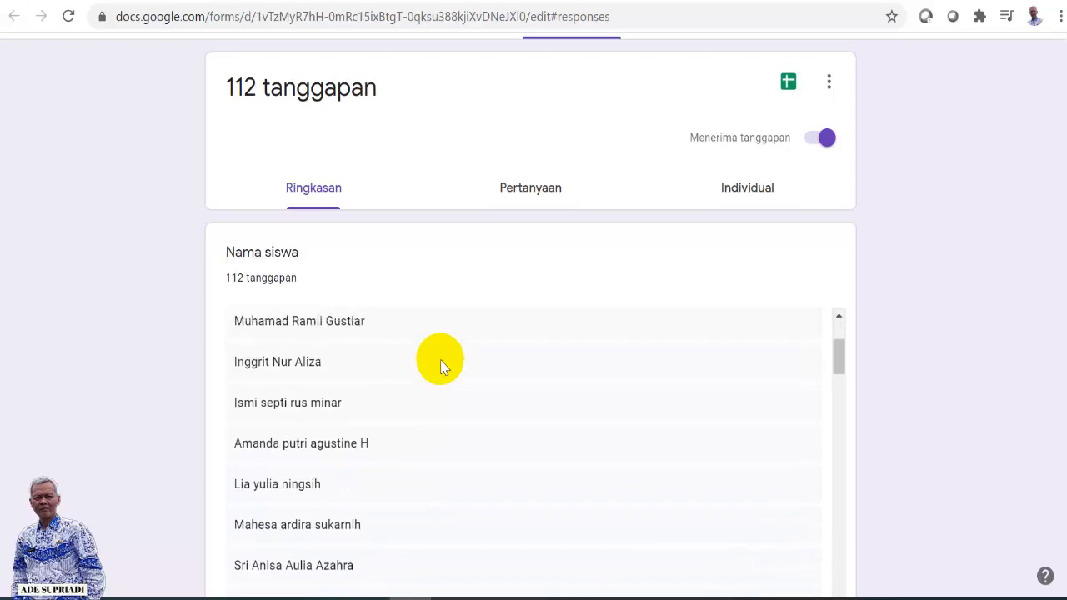
{"action": "scroll", "coordinate": [443, 365], "scroll_direction": "up", "scroll_amount": 4}
{"action": "scroll", "coordinate": [441, 357], "scroll_direction": "down", "scroll_amount": 2}
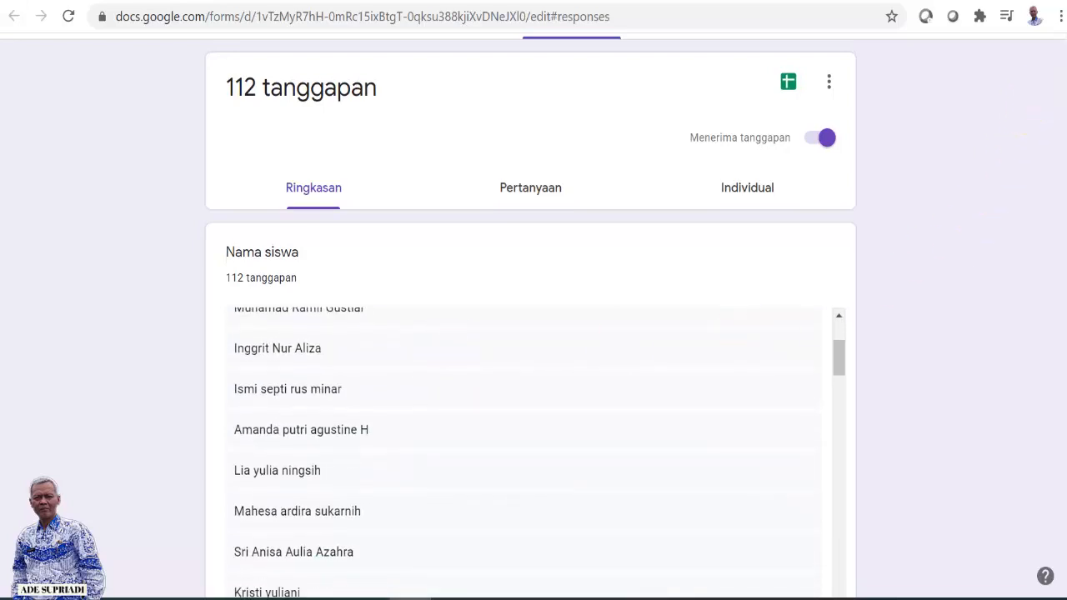
{"action": "scroll", "coordinate": [955, 231], "scroll_direction": "down", "scroll_amount": 1}
{"action": "scroll", "coordinate": [530, 316], "scroll_direction": "down", "scroll_amount": 5}
{"action": "scroll", "coordinate": [602, 151], "scroll_direction": "down", "scroll_amount": 5}
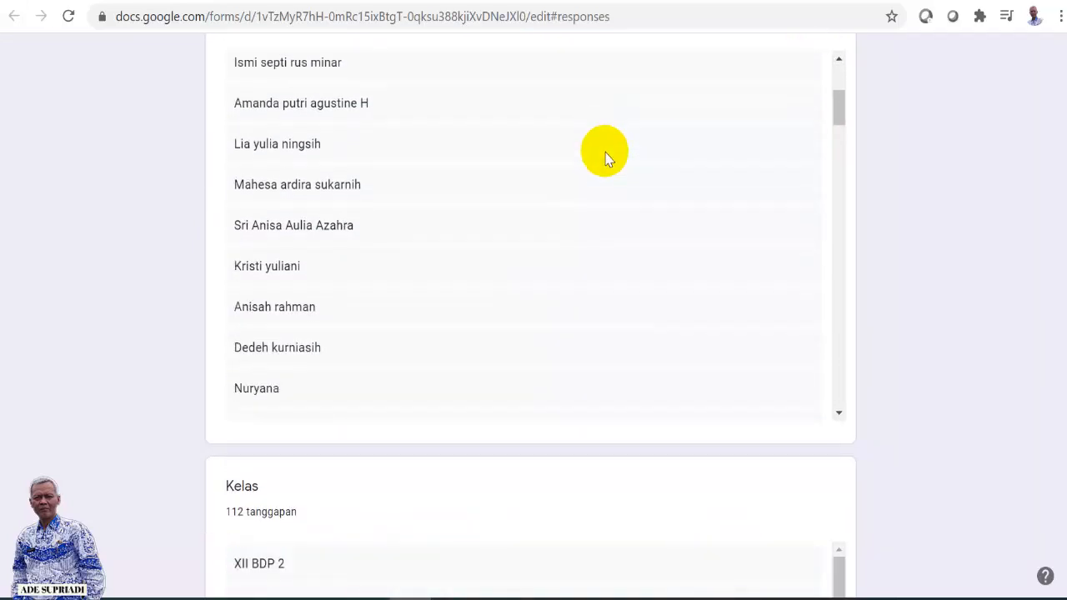
{"action": "scroll", "coordinate": [454, 431], "scroll_direction": "down", "scroll_amount": 4}
{"action": "scroll", "coordinate": [424, 470], "scroll_direction": "down", "scroll_amount": 6}
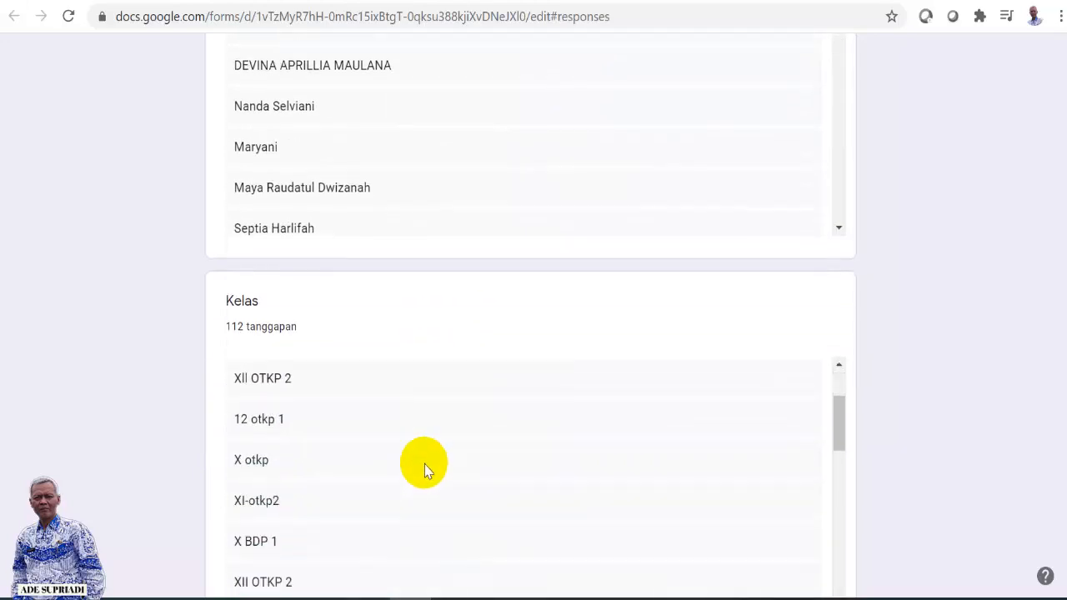
{"action": "scroll", "coordinate": [425, 470], "scroll_direction": "down", "scroll_amount": 12}
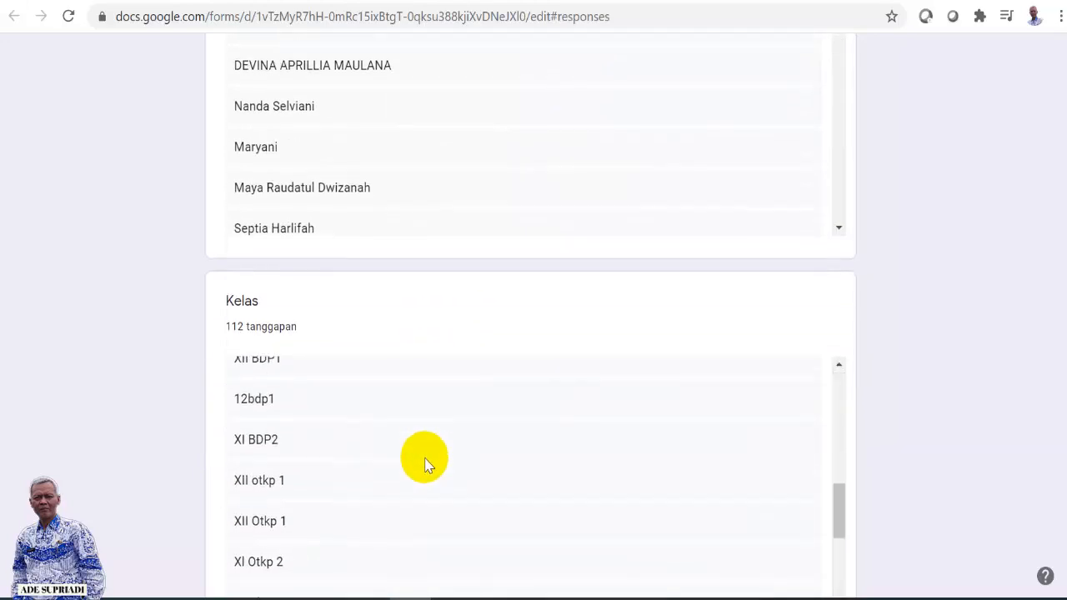
{"action": "scroll", "coordinate": [426, 454], "scroll_direction": "up", "scroll_amount": 10}
{"action": "scroll", "coordinate": [562, 224], "scroll_direction": "up", "scroll_amount": 6}
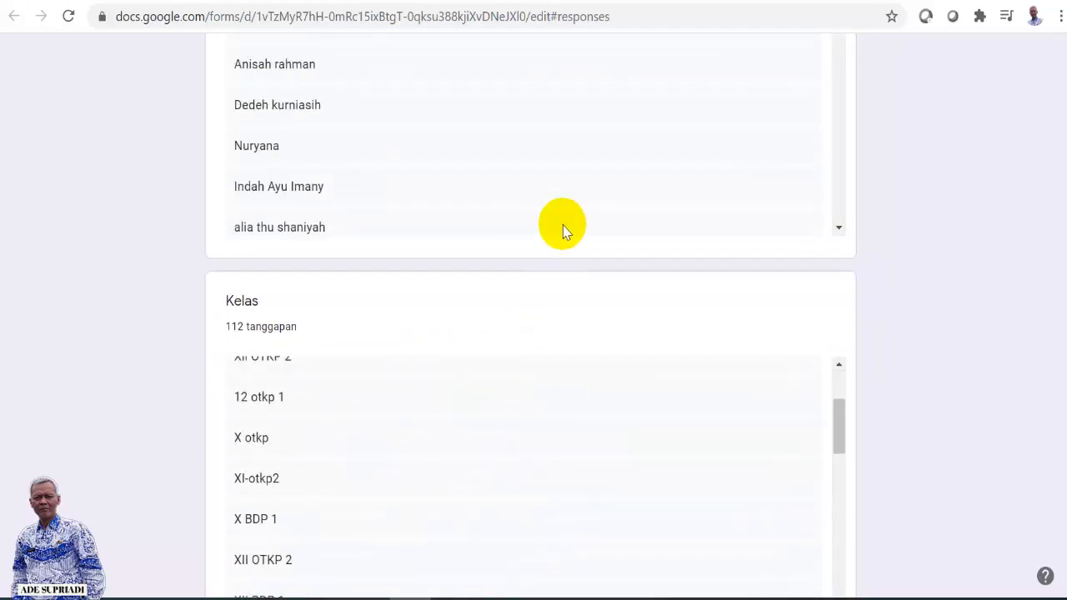
{"action": "scroll", "coordinate": [1046, 83], "scroll_direction": "up", "scroll_amount": 6}
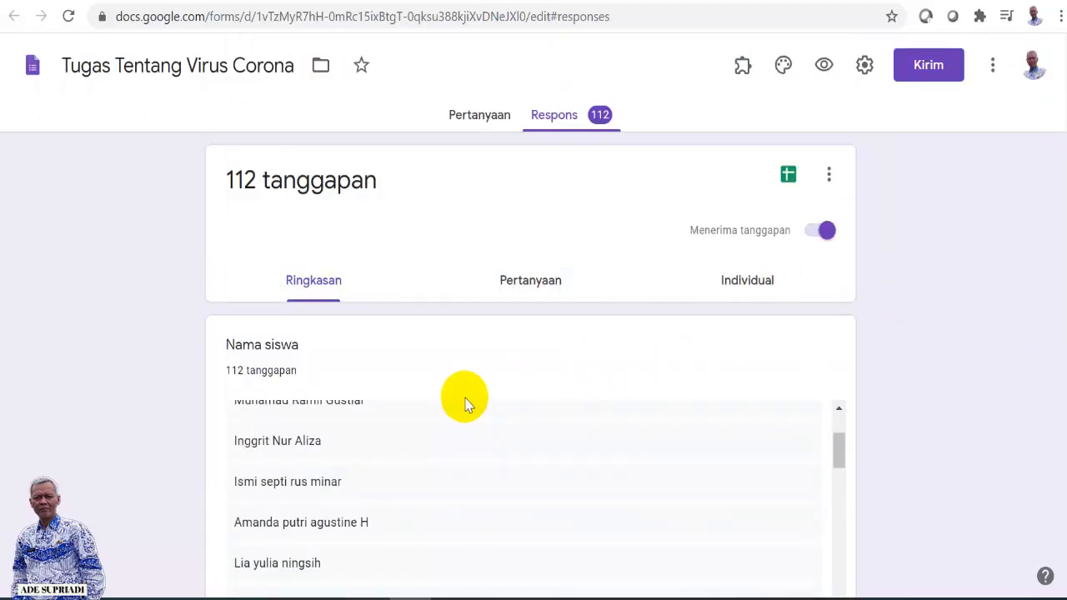
- View the form responses grouped by question and look through the answers for Nama siswa
{"action": "left_click", "coordinate": [537, 292]}
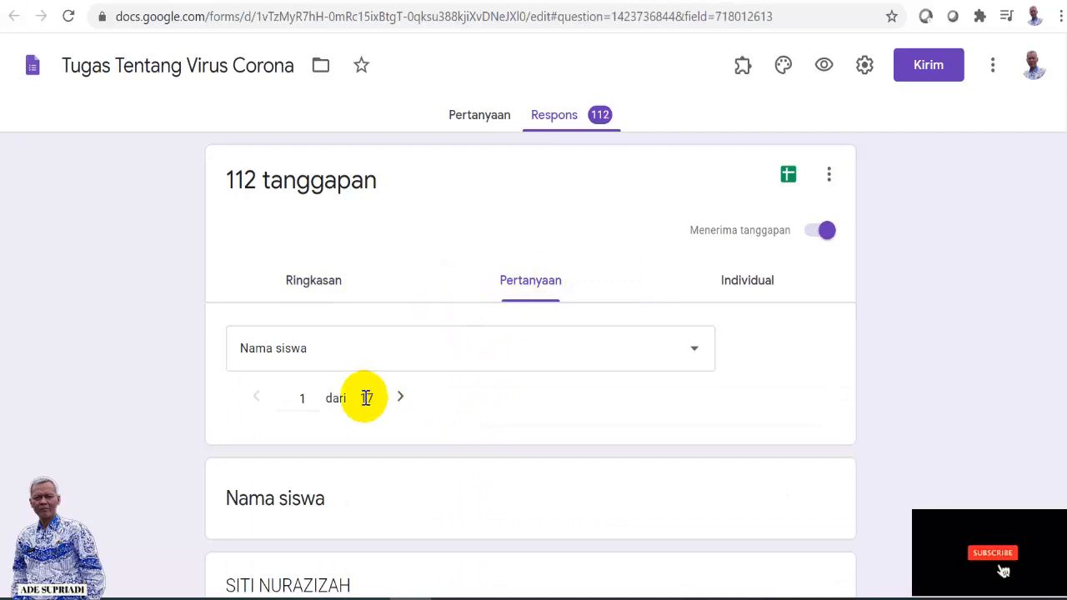
{"action": "scroll", "coordinate": [417, 445], "scroll_direction": "down", "scroll_amount": 3}
{"action": "scroll", "coordinate": [416, 445], "scroll_direction": "up", "scroll_amount": 2}
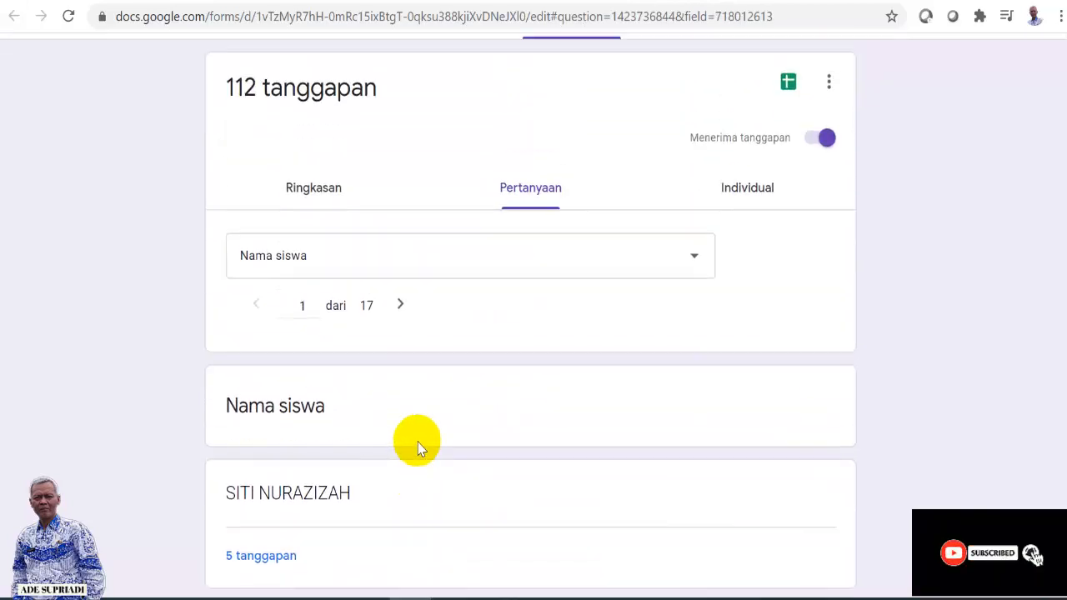
{"action": "scroll", "coordinate": [421, 445], "scroll_direction": "down", "scroll_amount": 5}
{"action": "scroll", "coordinate": [423, 443], "scroll_direction": "up", "scroll_amount": 5}
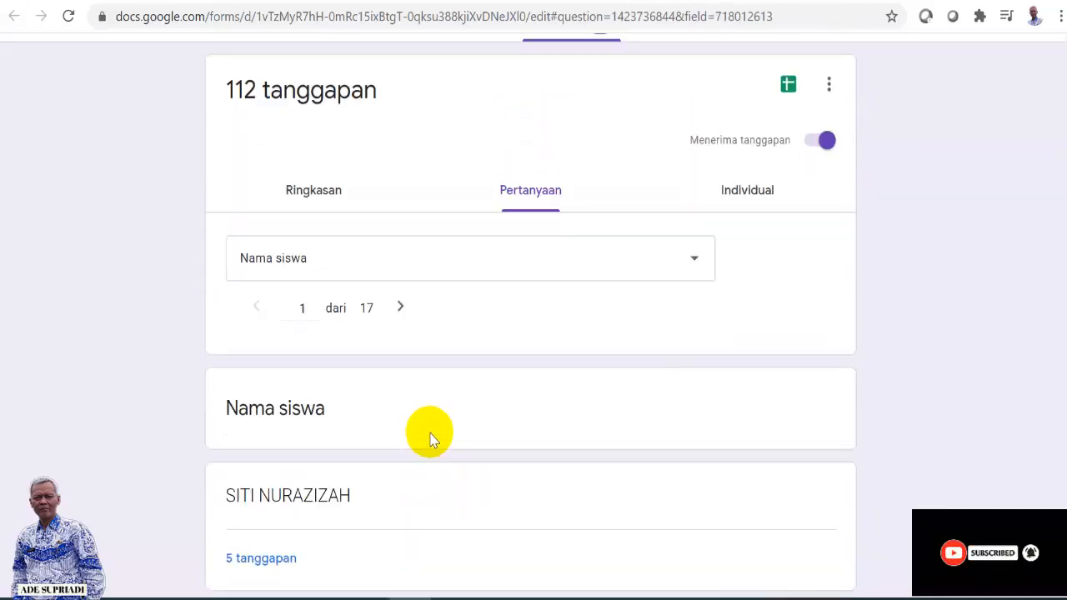
{"action": "scroll", "coordinate": [431, 440], "scroll_direction": "up", "scroll_amount": 1}
- View the individual responses and look through the first student's submission
{"action": "left_click", "coordinate": [747, 296]}
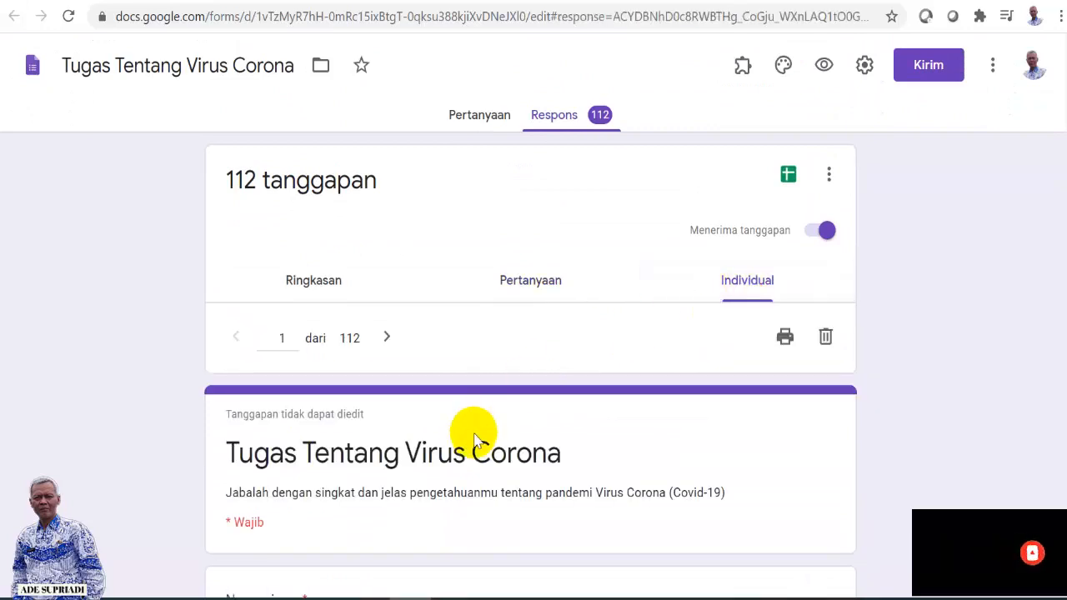
{"action": "scroll", "coordinate": [471, 440], "scroll_direction": "down", "scroll_amount": 3}
{"action": "scroll", "coordinate": [470, 443], "scroll_direction": "up", "scroll_amount": 3}
{"action": "scroll", "coordinate": [469, 444], "scroll_direction": "down", "scroll_amount": 3}
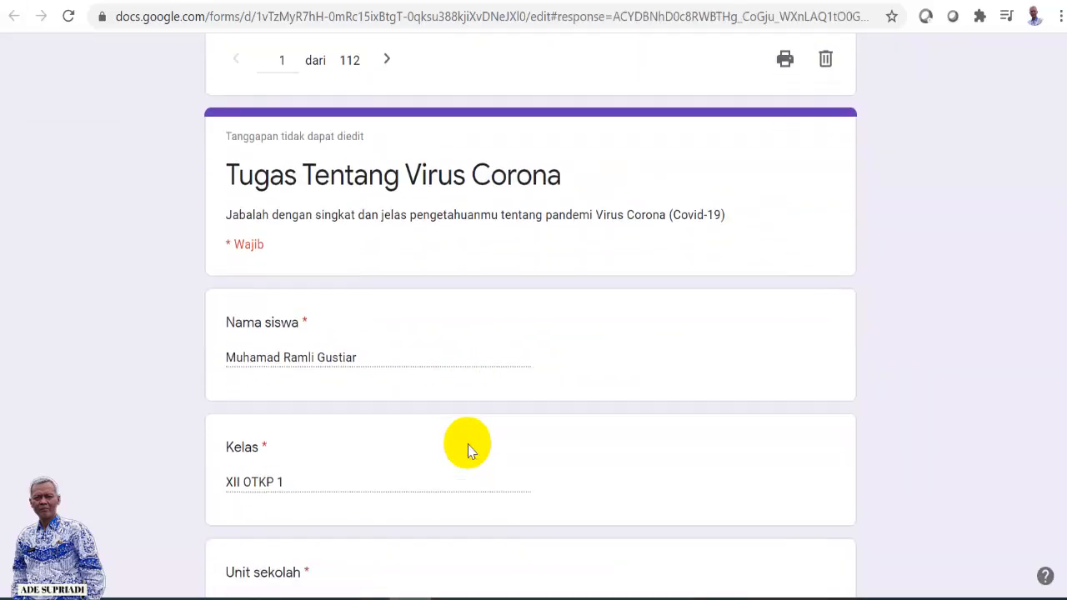
{"action": "scroll", "coordinate": [469, 450], "scroll_direction": "down", "scroll_amount": 1}
{"action": "scroll", "coordinate": [466, 445], "scroll_direction": "up", "scroll_amount": 4}
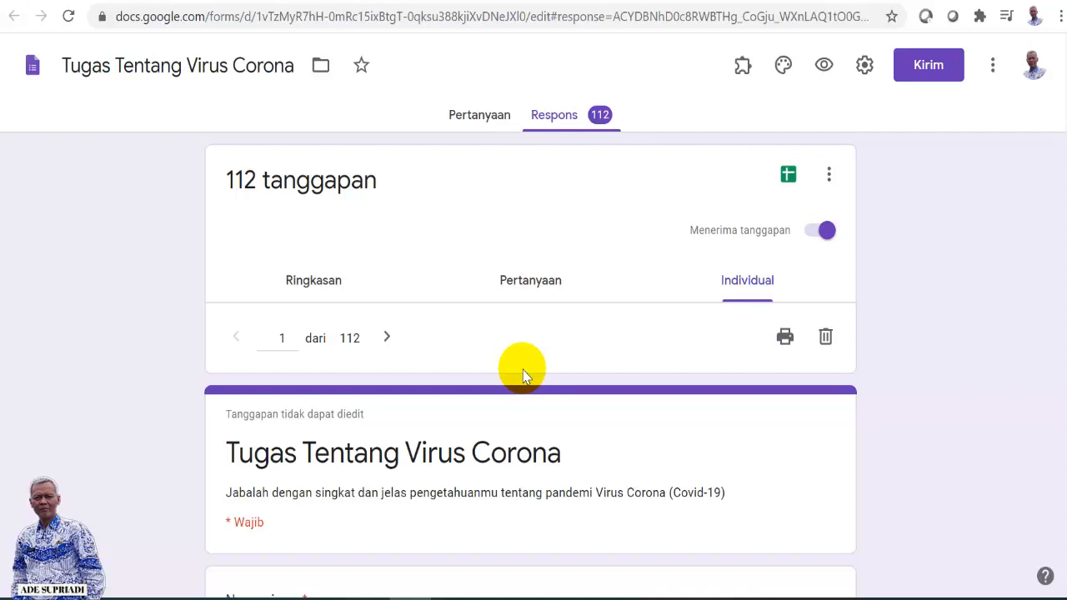
- Open the form's linked response spreadsheet and examine the entries in the Timestamp and score columns
{"action": "left_click", "coordinate": [788, 188]}
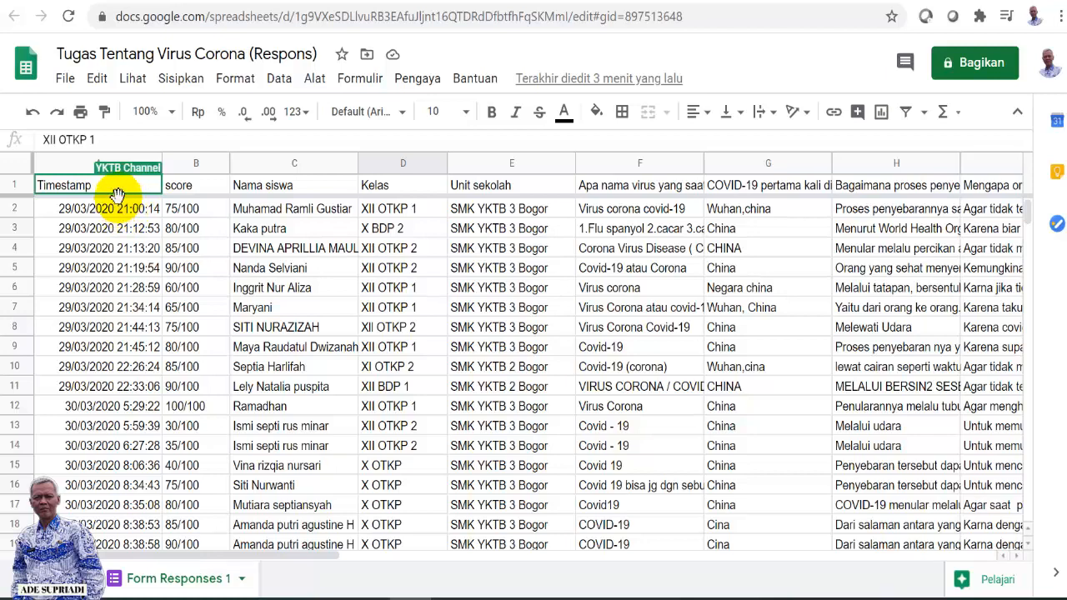
{"action": "left_click_drag", "start_coordinate": [118, 212], "coordinate": [125, 454]}
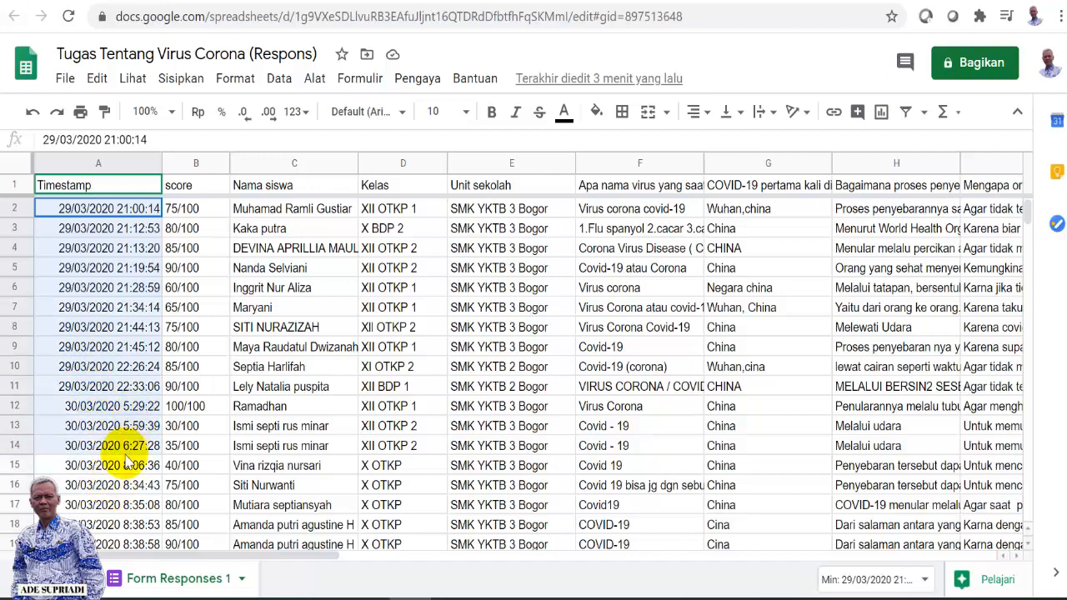
{"action": "left_click_drag", "start_coordinate": [125, 458], "coordinate": [123, 448]}
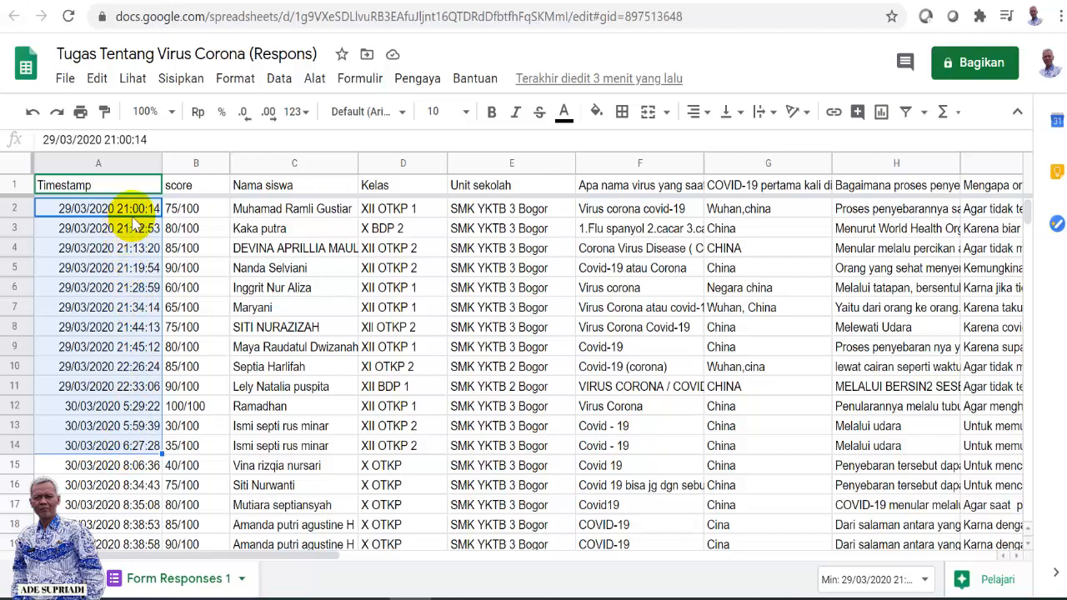
{"action": "left_click", "coordinate": [190, 187]}
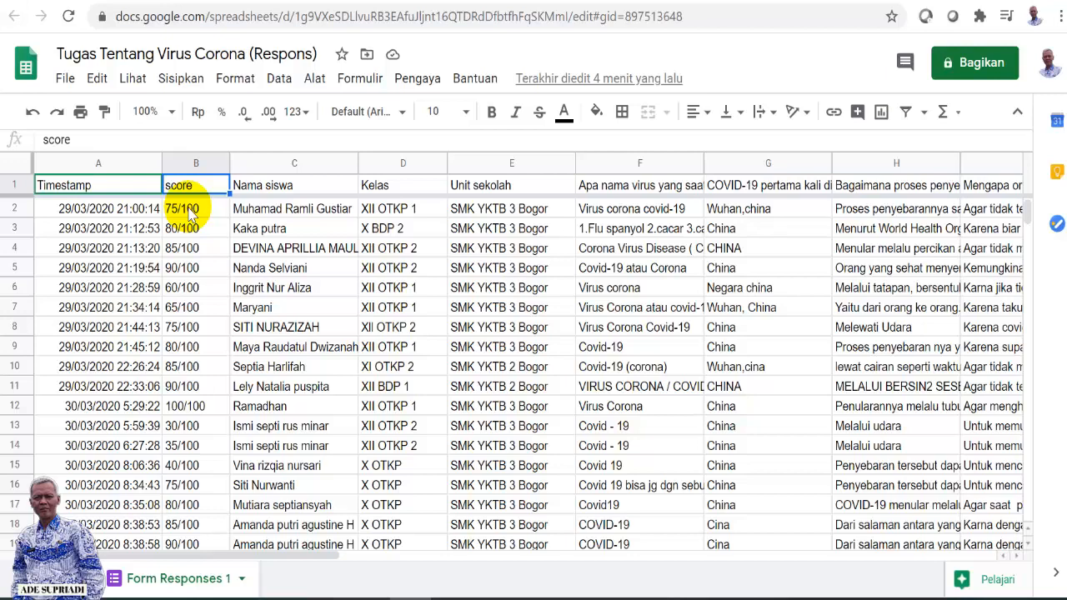
{"action": "left_click_drag", "start_coordinate": [190, 212], "coordinate": [185, 525]}
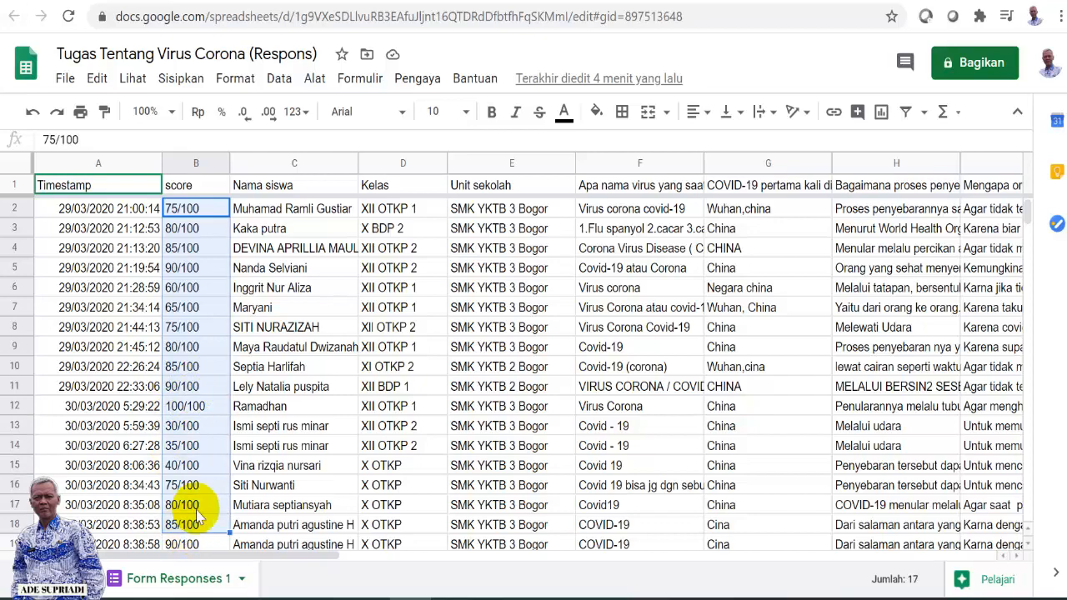
{"action": "left_click_drag", "start_coordinate": [1035, 216], "coordinate": [1015, 208]}
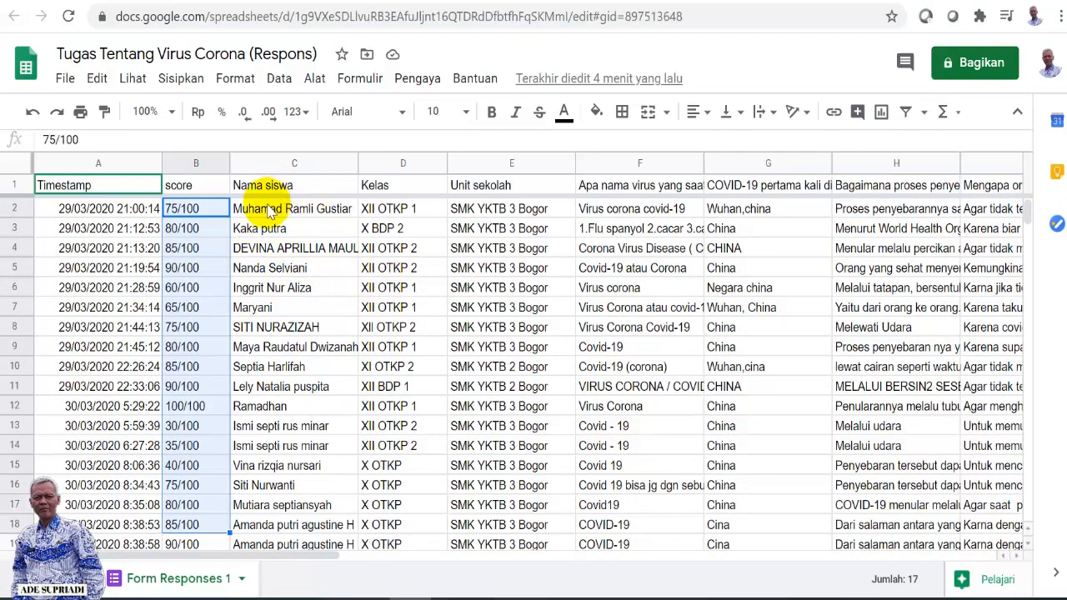
- Examine the Nama siswa, Kelas and Unit sekolah entries together with the students' scores in the response sheet
{"action": "left_click_drag", "start_coordinate": [275, 208], "coordinate": [500, 233]}
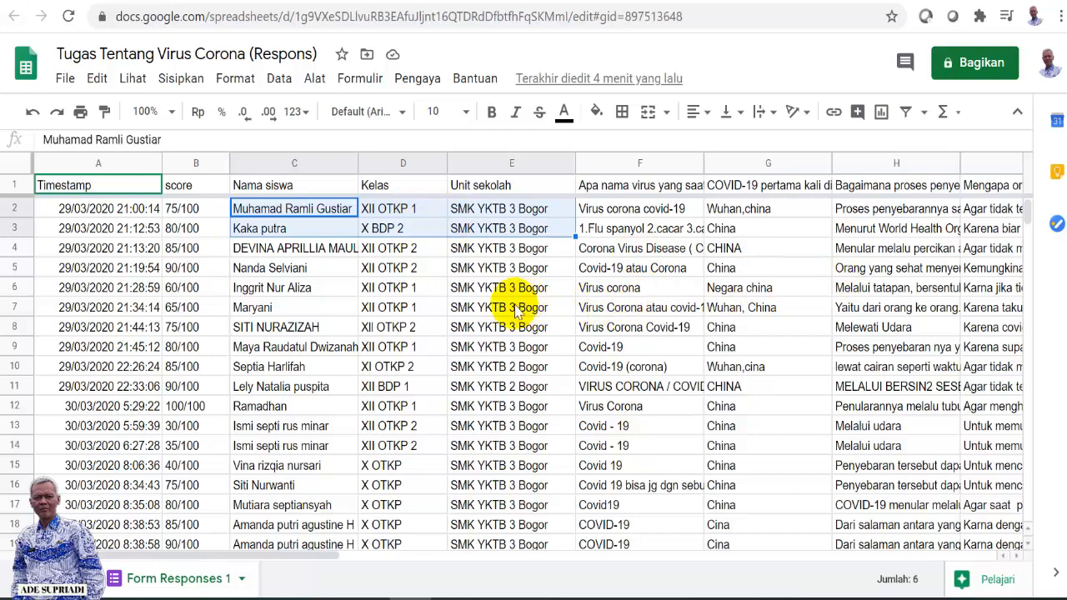
{"action": "left_click", "coordinate": [324, 292]}
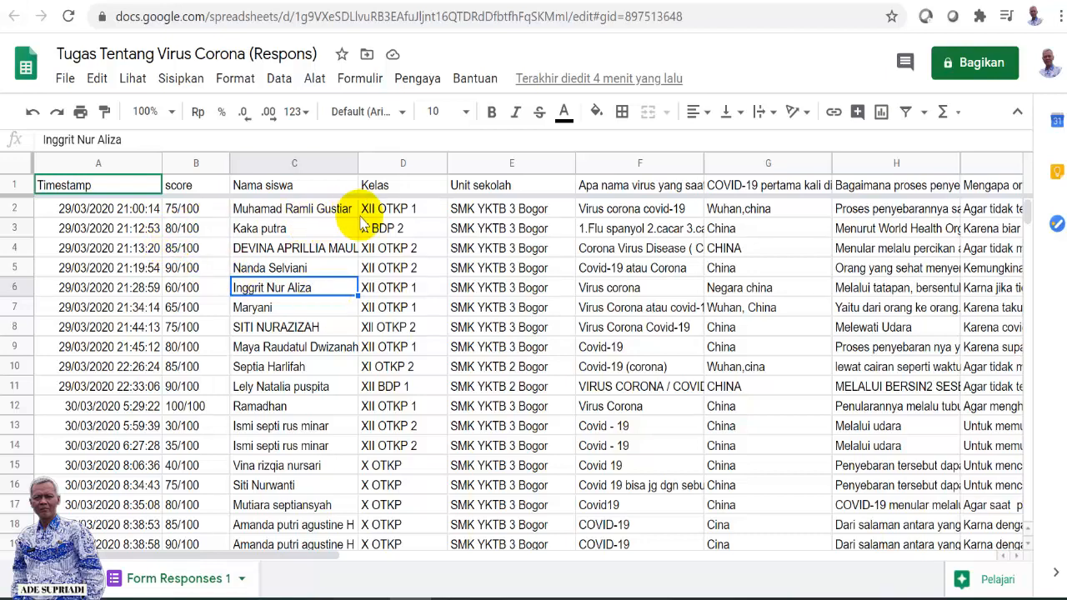
{"action": "left_click_drag", "start_coordinate": [374, 212], "coordinate": [386, 508]}
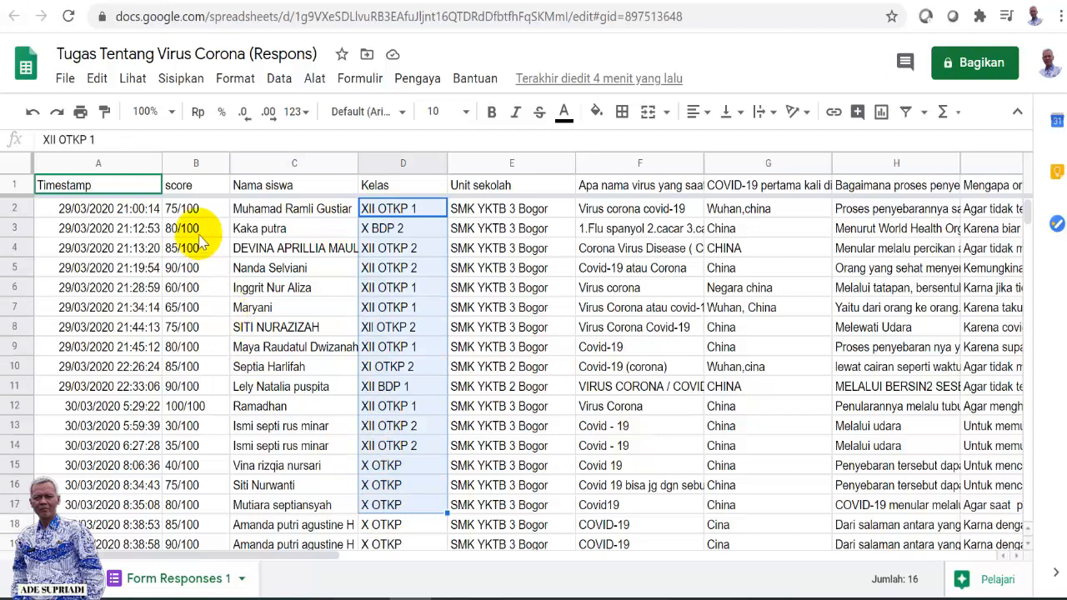
{"action": "left_click_drag", "start_coordinate": [182, 208], "coordinate": [181, 491]}
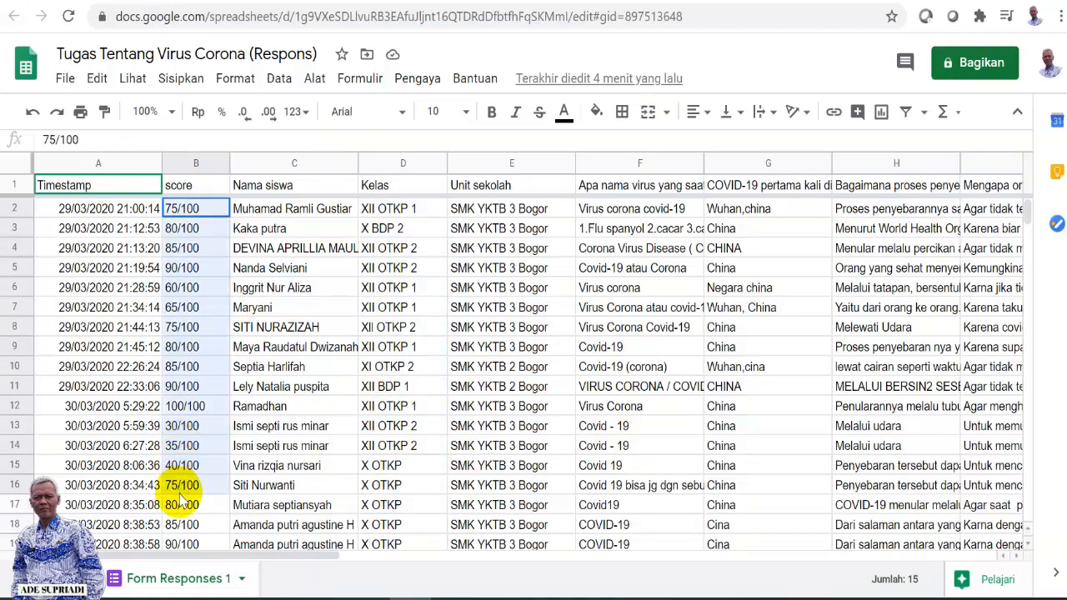
{"action": "left_click_drag", "start_coordinate": [309, 209], "coordinate": [299, 485]}
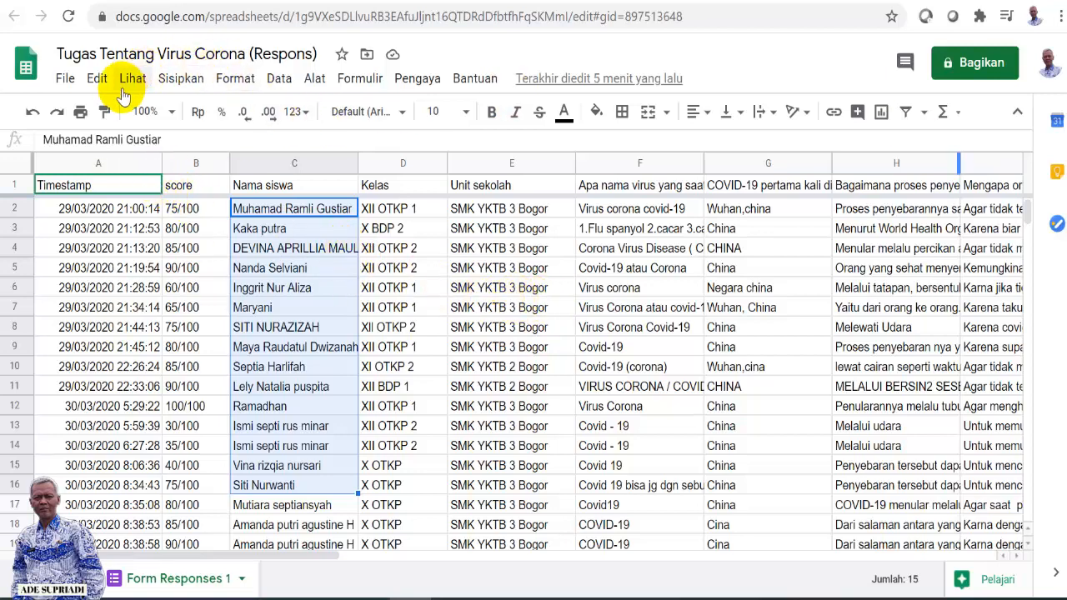
- Download the response spreadsheet as a Microsoft Excel (.xlsx) file
{"action": "left_click", "coordinate": [70, 83]}
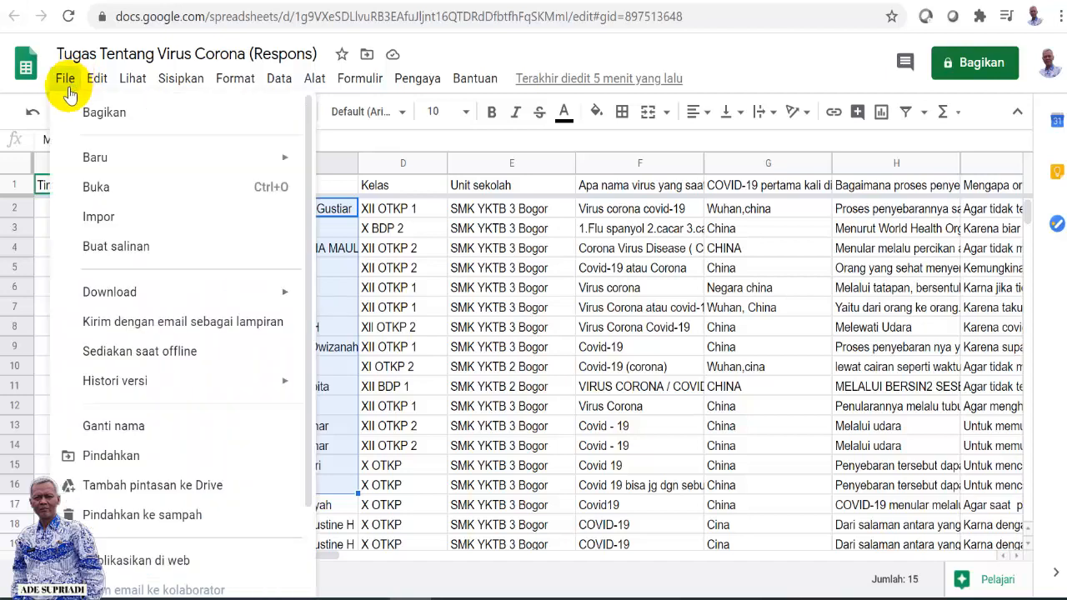
{"action": "mouse_move", "coordinate": [103, 289]}
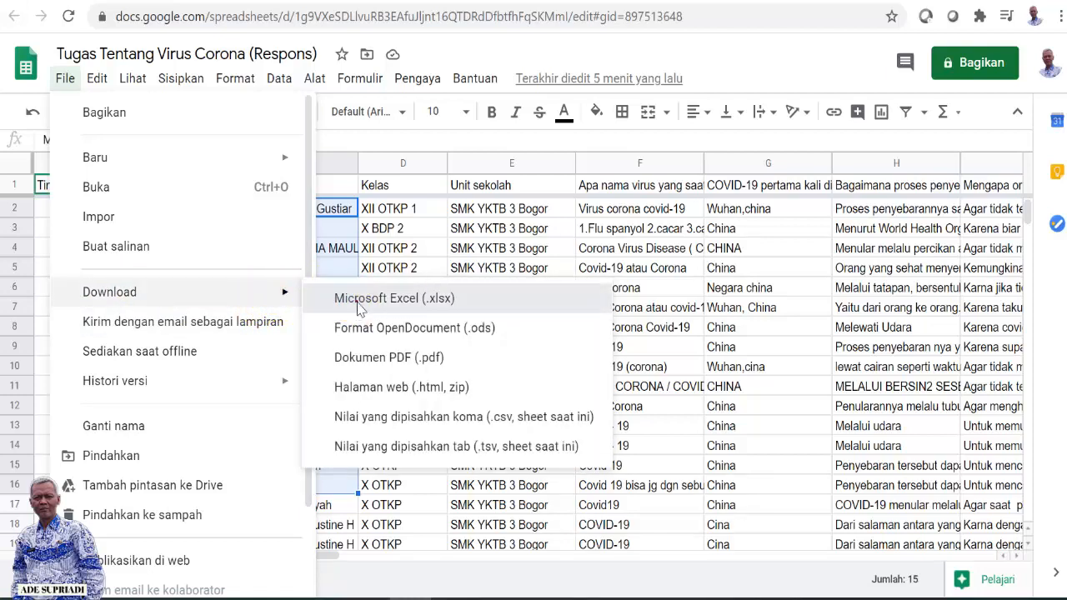
{"action": "left_click", "coordinate": [357, 305]}
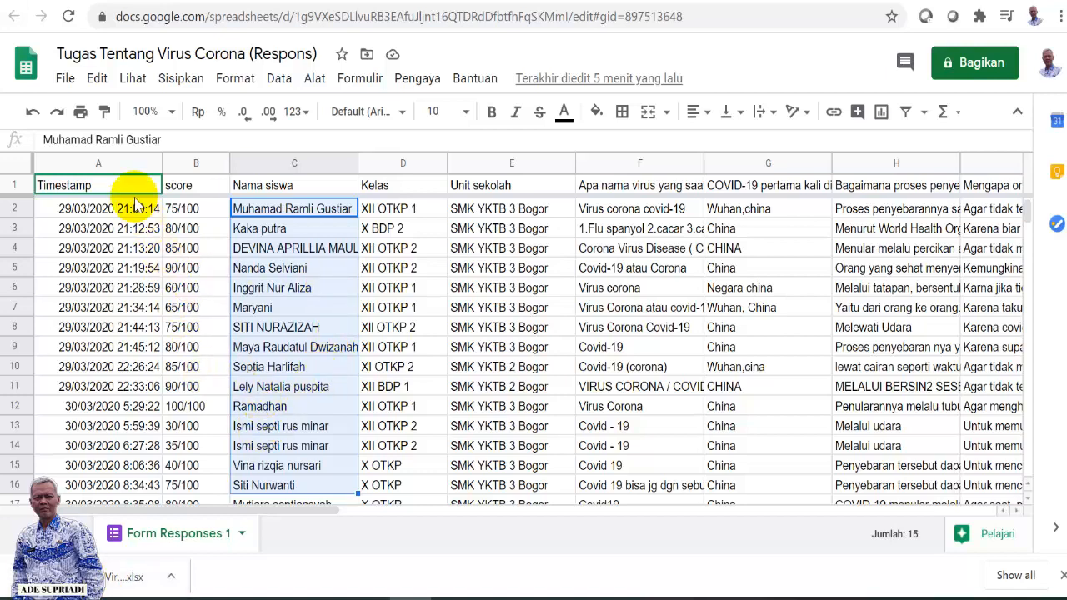
{"action": "left_click", "coordinate": [67, 79]}
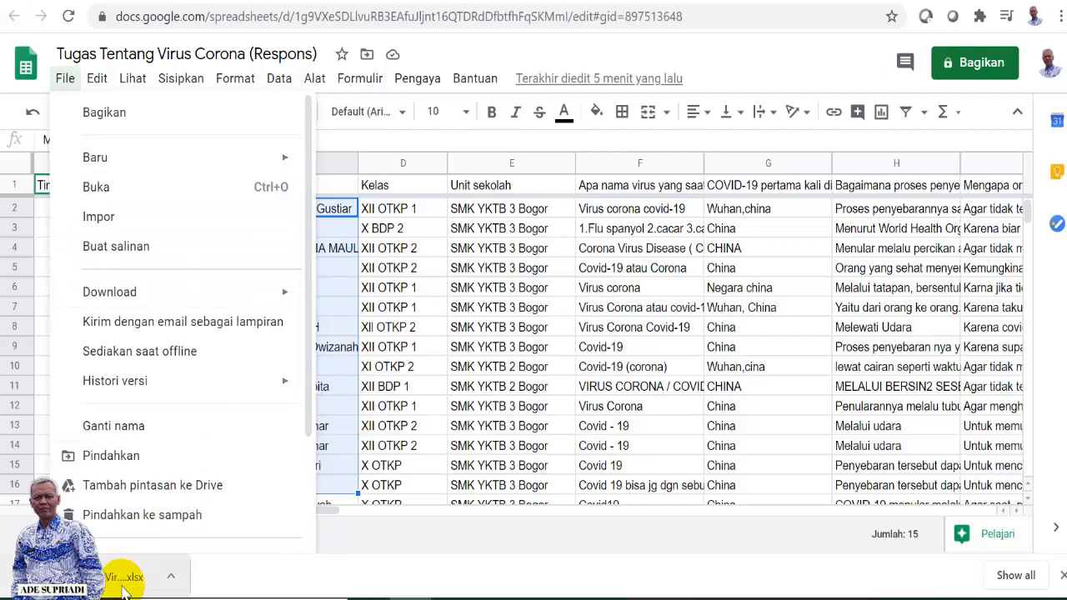
{"action": "left_click", "coordinate": [435, 406]}
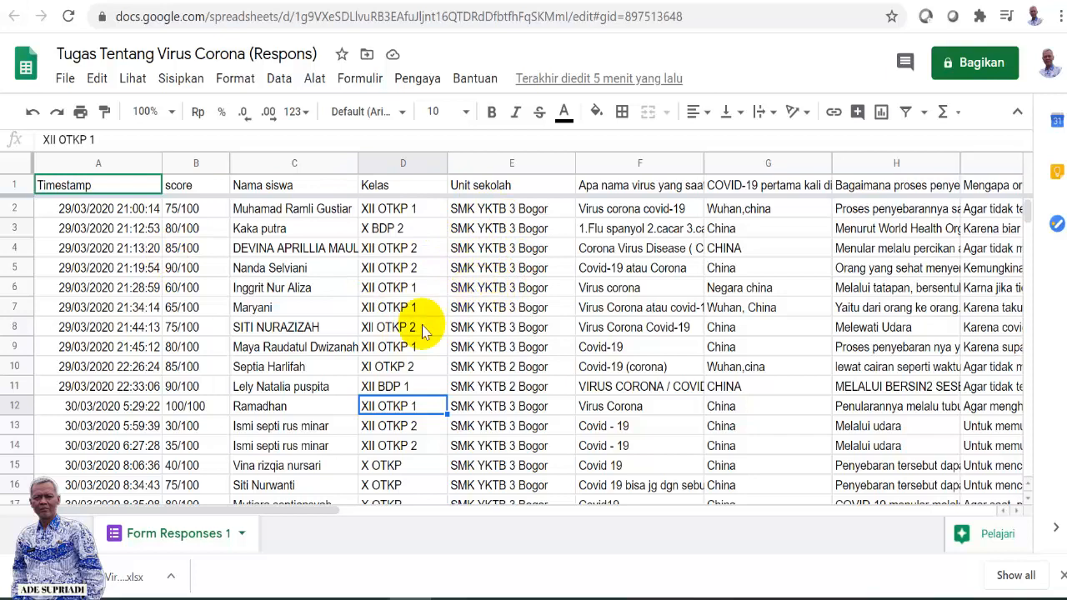
- Open the downloaded .xlsx file in Excel with editing enabled and narrow the Timestamp column slightly
{"action": "left_click", "coordinate": [107, 583]}
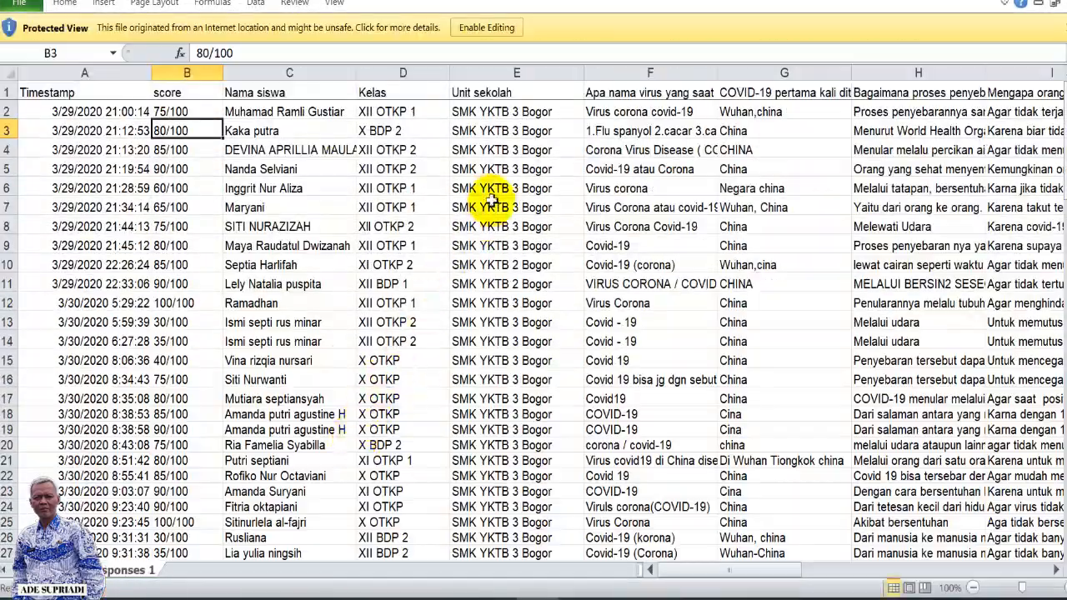
{"action": "left_click", "coordinate": [510, 34]}
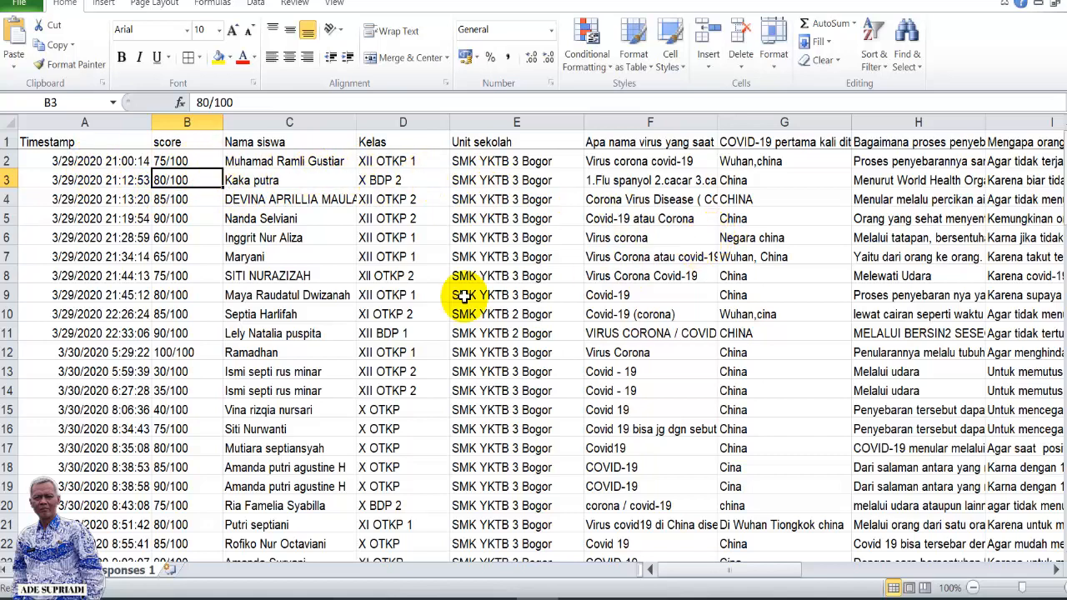
{"action": "left_click_drag", "start_coordinate": [150, 126], "coordinate": [127, 125]}
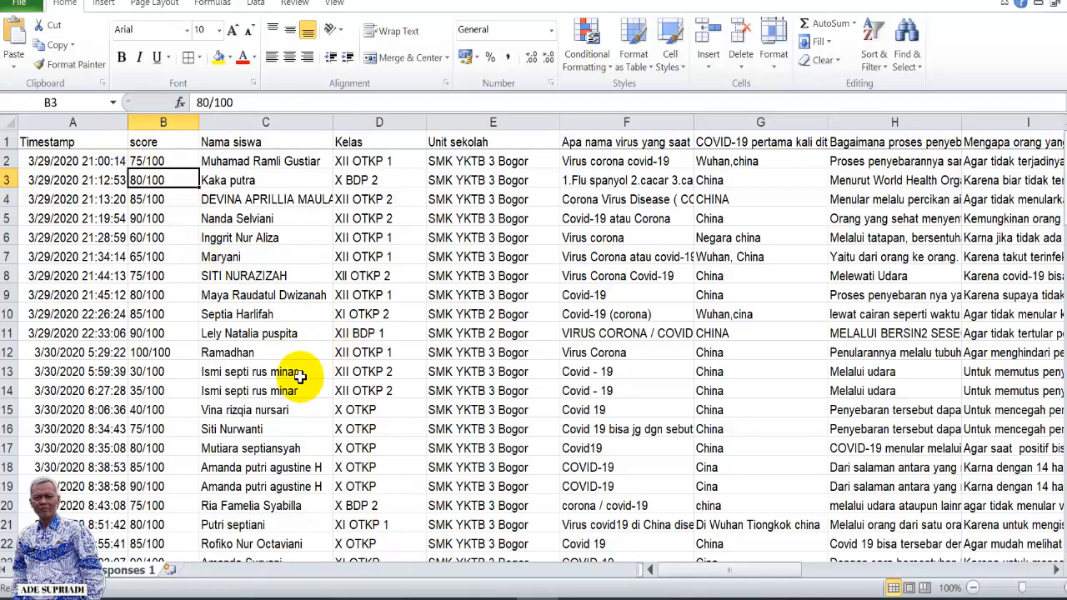
- Create a copy of the Form Responses 1 sheet at the end of the same workbook
{"action": "right_click", "coordinate": [148, 577]}
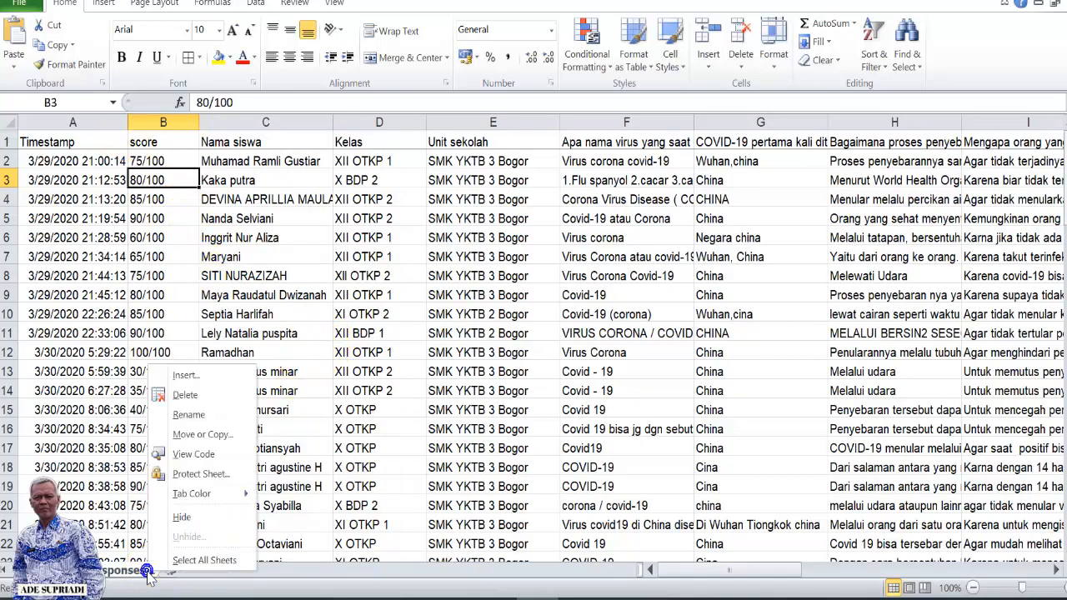
{"action": "left_click", "coordinate": [195, 438]}
{"action": "left_click", "coordinate": [125, 419]}
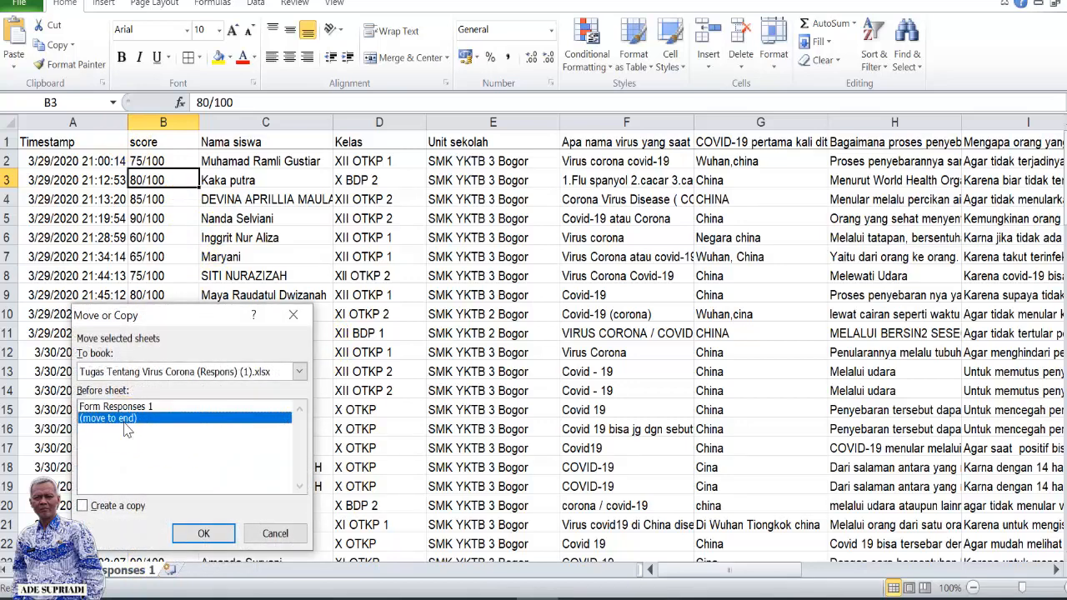
{"action": "left_click", "coordinate": [127, 513]}
{"action": "left_click", "coordinate": [200, 533]}
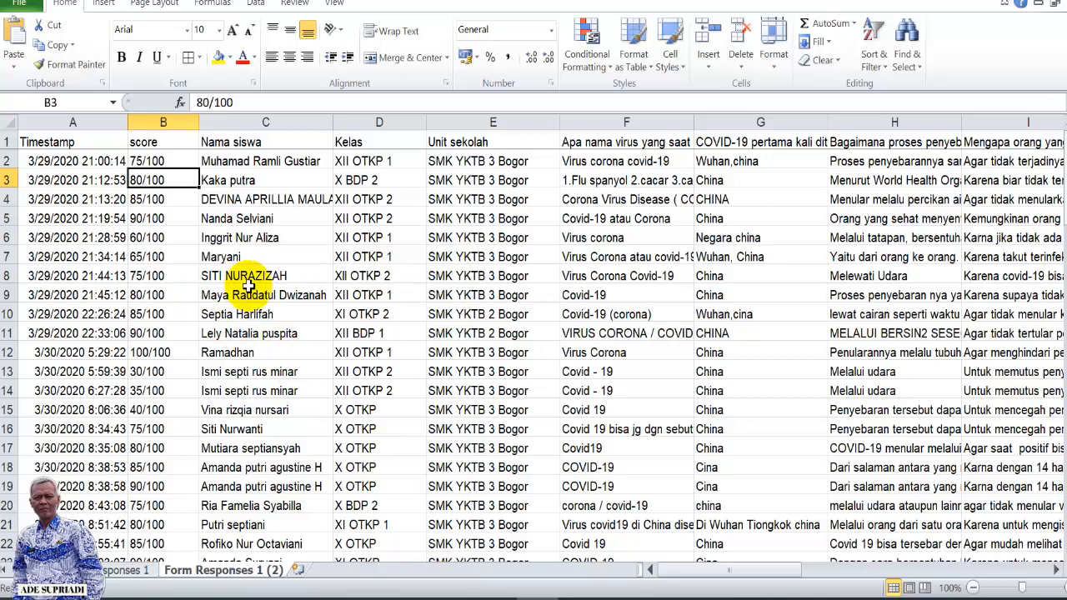
- Delete the whole Timestamp column from the copied response sheet
{"action": "left_click_drag", "start_coordinate": [63, 143], "coordinate": [67, 371]}
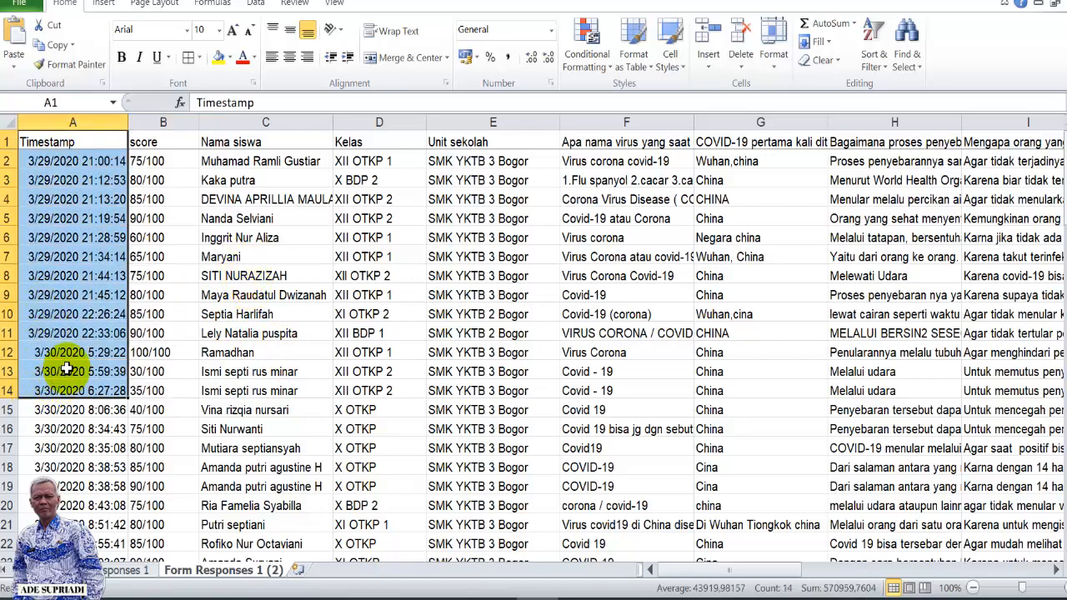
{"action": "left_click", "coordinate": [95, 145]}
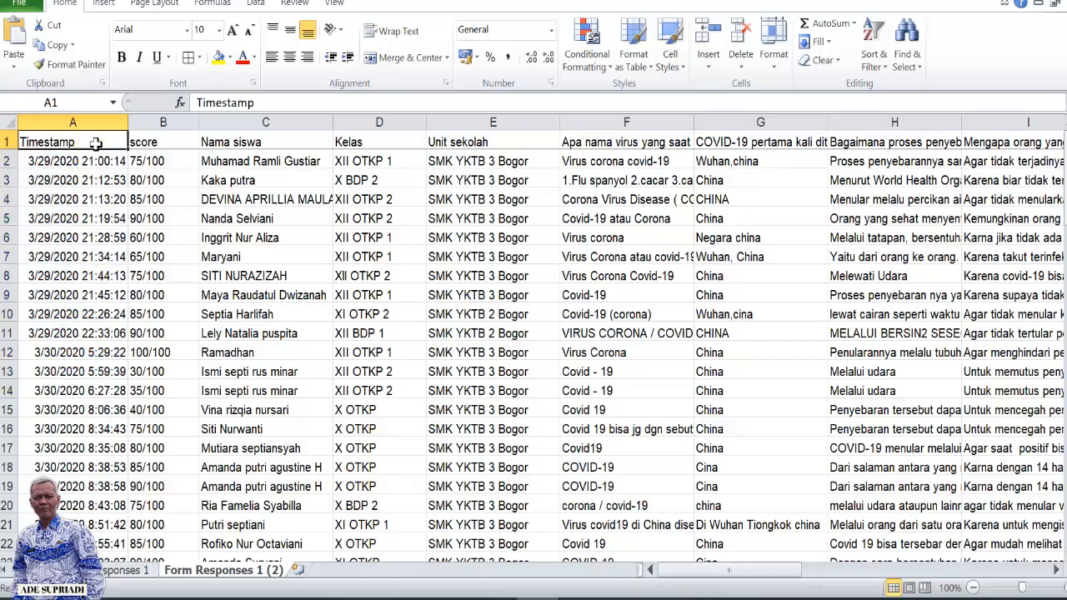
{"action": "left_click", "coordinate": [742, 67]}
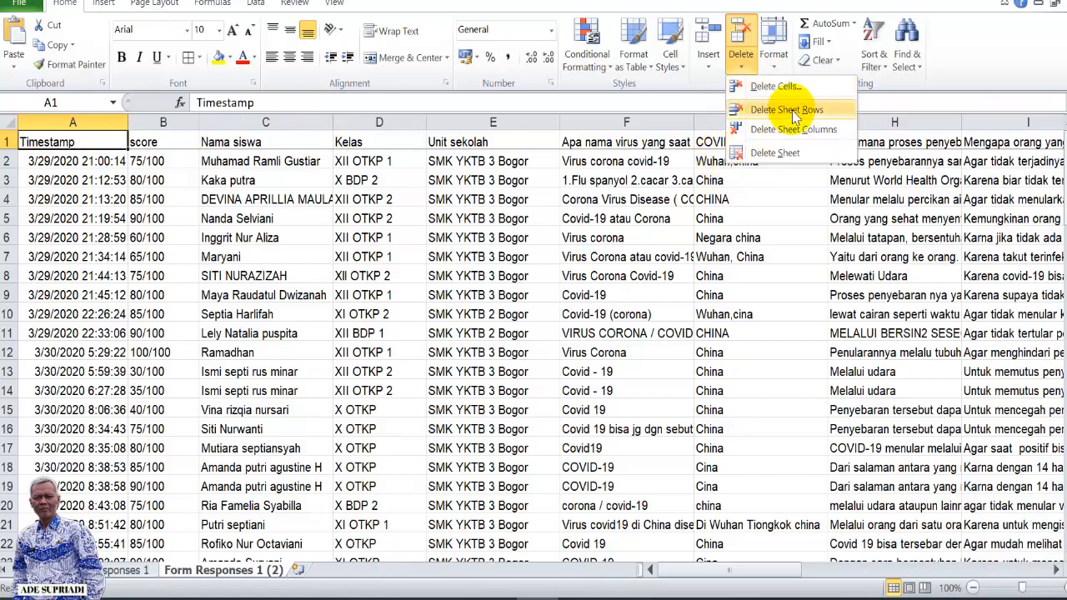
{"action": "left_click", "coordinate": [52, 159]}
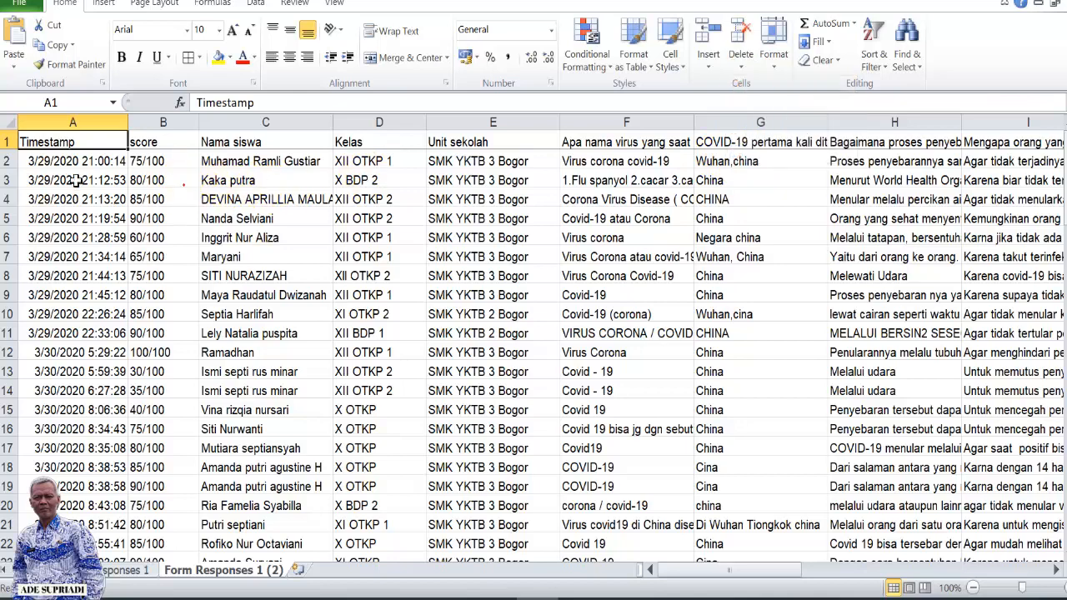
{"action": "left_click_drag", "start_coordinate": [51, 159], "coordinate": [985, 161]}
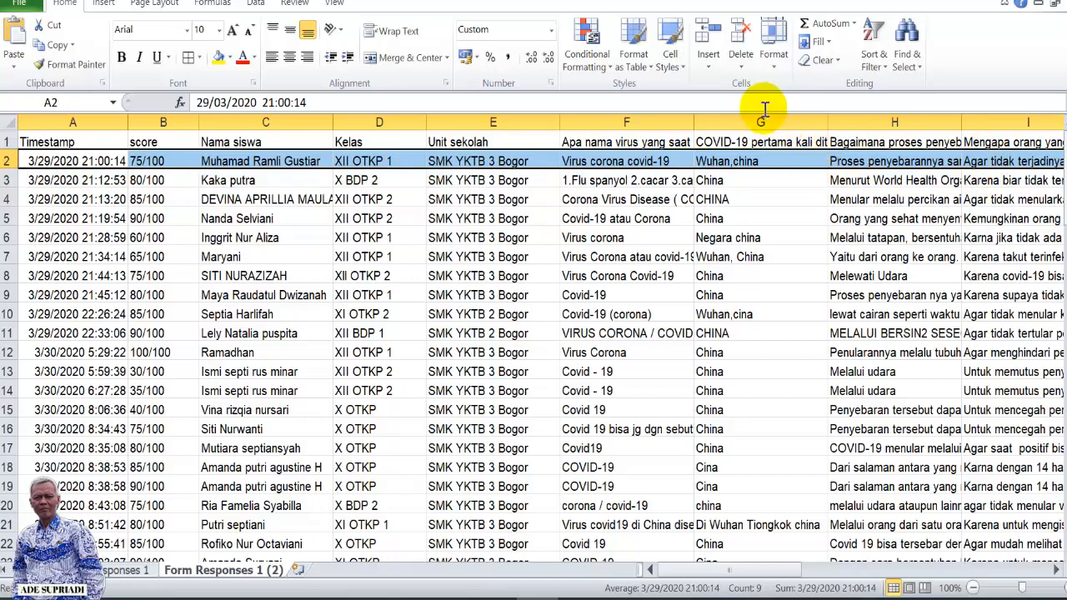
{"action": "left_click", "coordinate": [96, 142]}
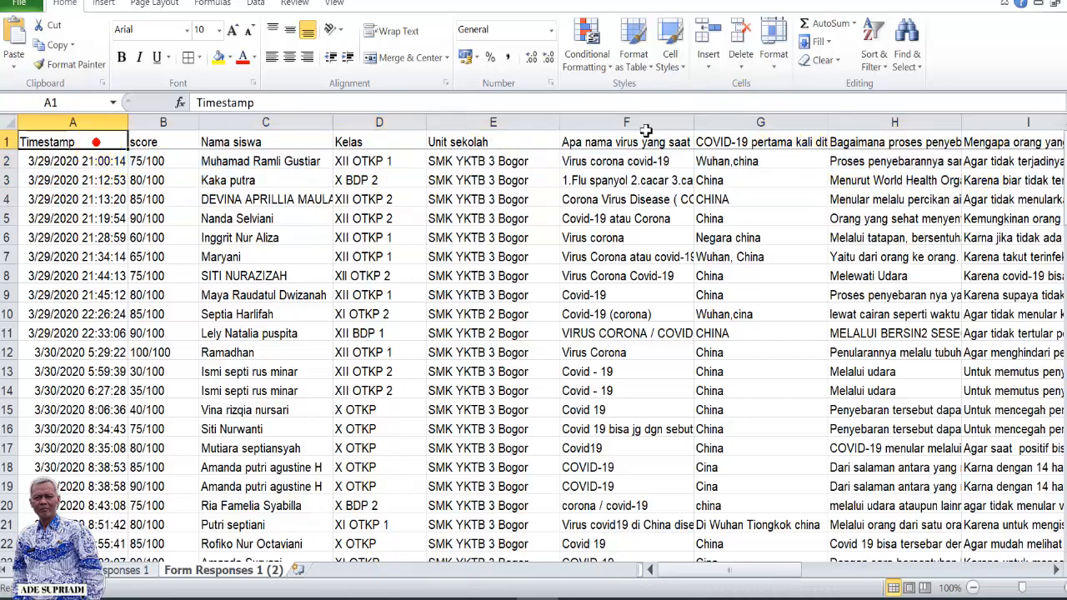
{"action": "left_click", "coordinate": [740, 75]}
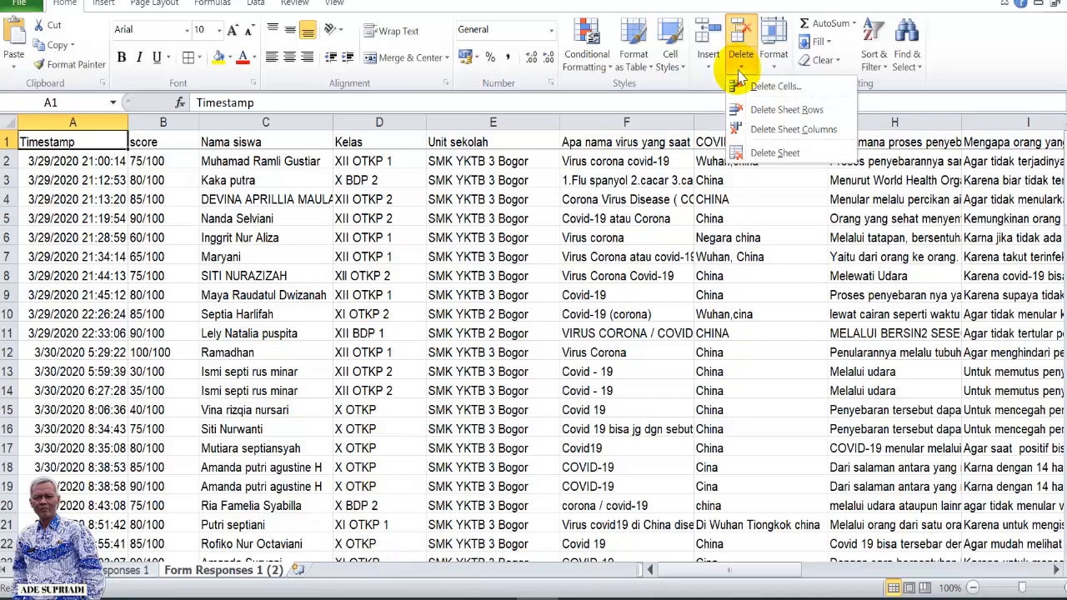
{"action": "left_click", "coordinate": [782, 131]}
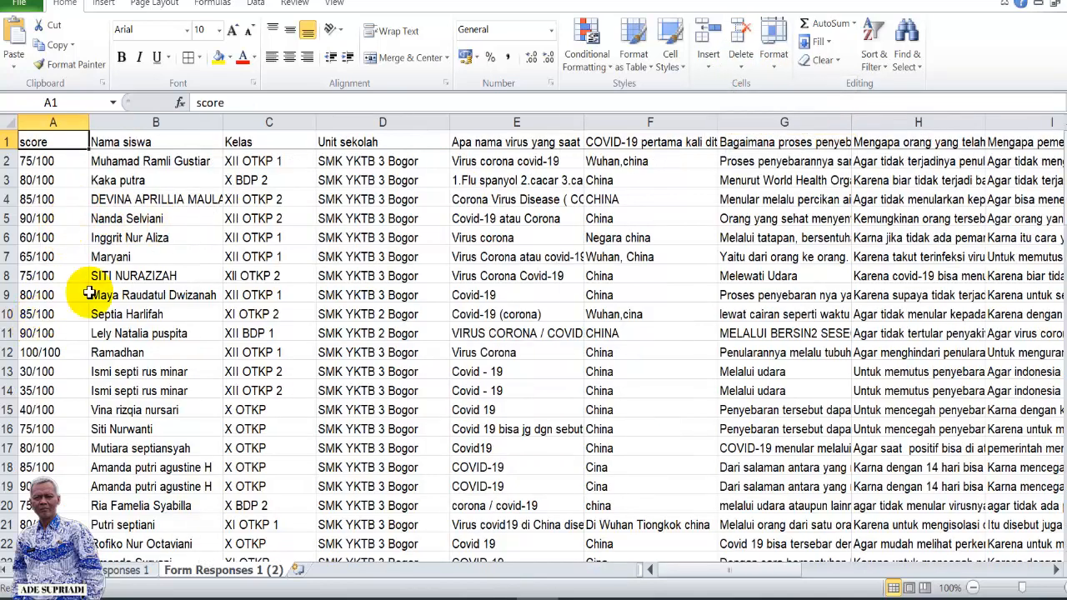
- Delete all question columns from E through AE, keeping only score, Nama siswa, Kelas and Unit sekolah
{"action": "left_click", "coordinate": [164, 143]}
{"action": "left_click_drag", "start_coordinate": [164, 143], "coordinate": [167, 314]}
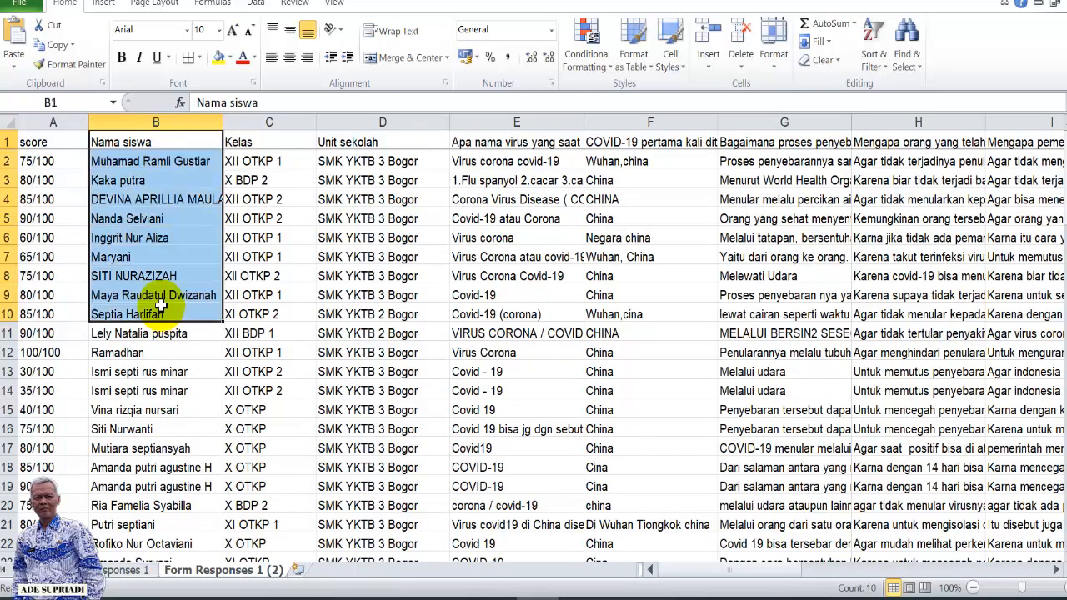
{"action": "left_click_drag", "start_coordinate": [298, 141], "coordinate": [282, 257]}
{"action": "left_click", "coordinate": [392, 143]}
{"action": "left_click_drag", "start_coordinate": [392, 144], "coordinate": [369, 309]}
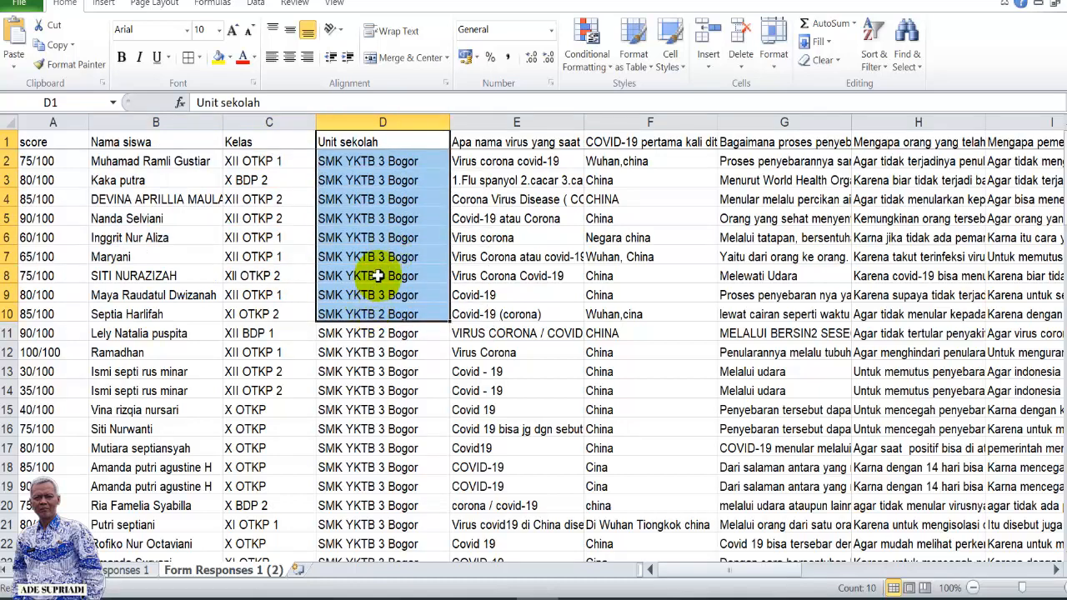
{"action": "left_click", "coordinate": [490, 218]}
{"action": "left_click", "coordinate": [504, 143]}
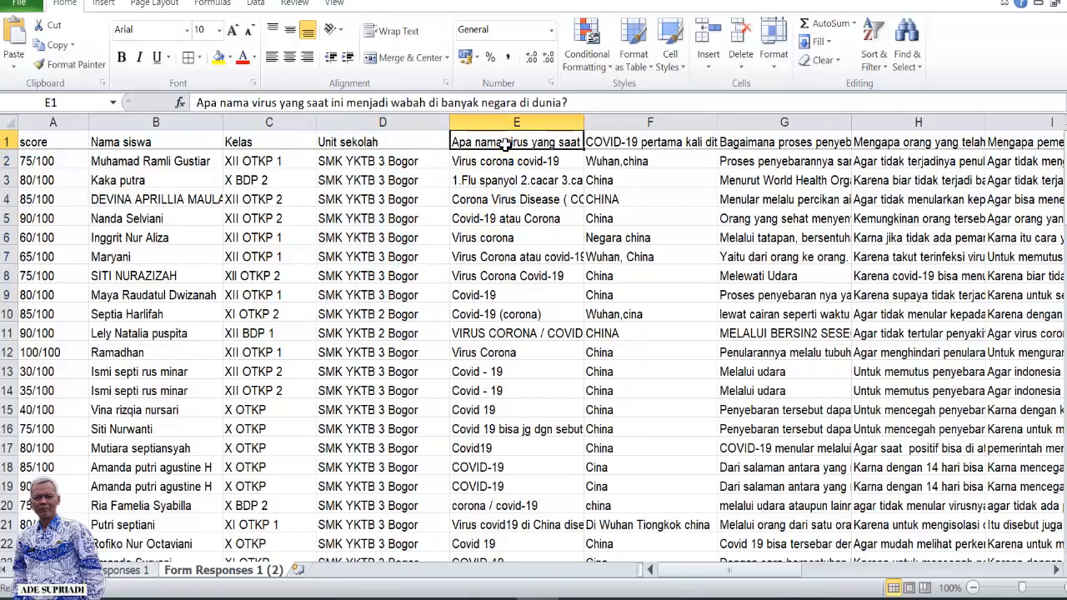
{"action": "left_click_drag", "start_coordinate": [509, 143], "coordinate": [1040, 317]}
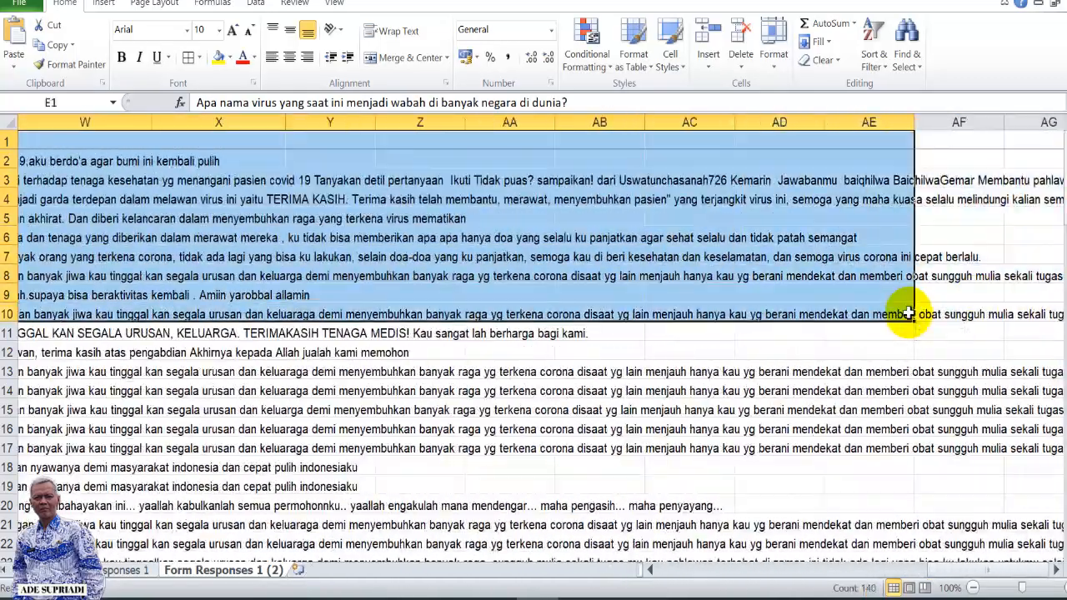
{"action": "left_click", "coordinate": [740, 62]}
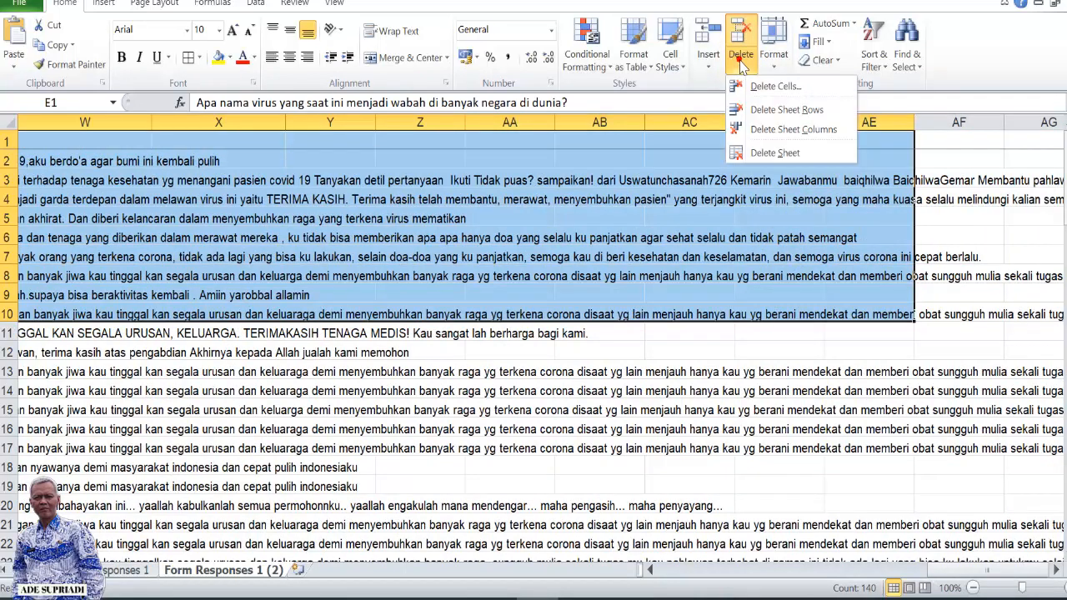
{"action": "left_click", "coordinate": [783, 129]}
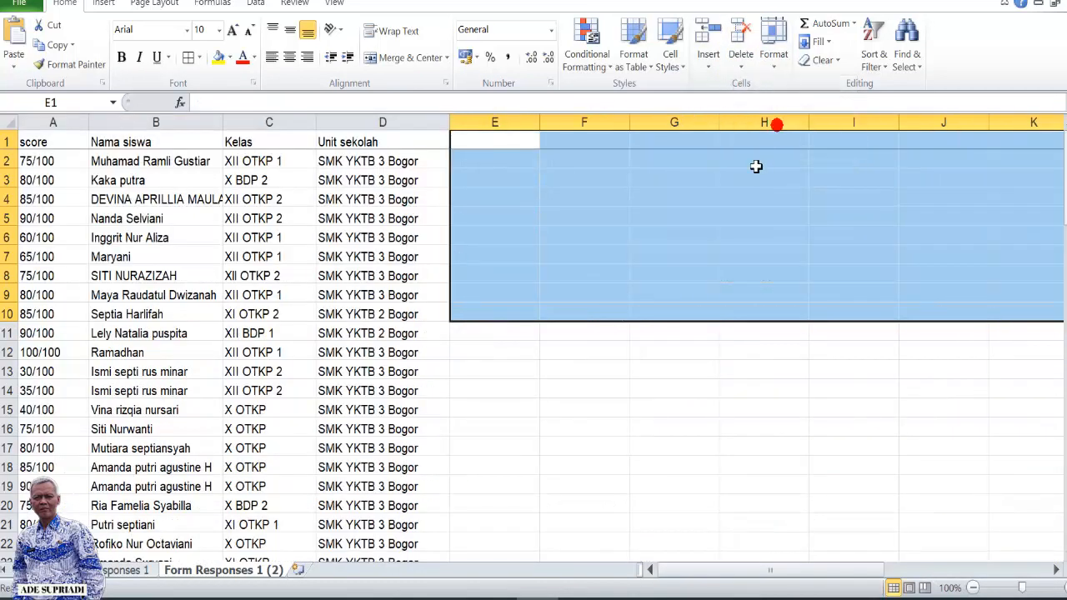
{"action": "left_click", "coordinate": [549, 364]}
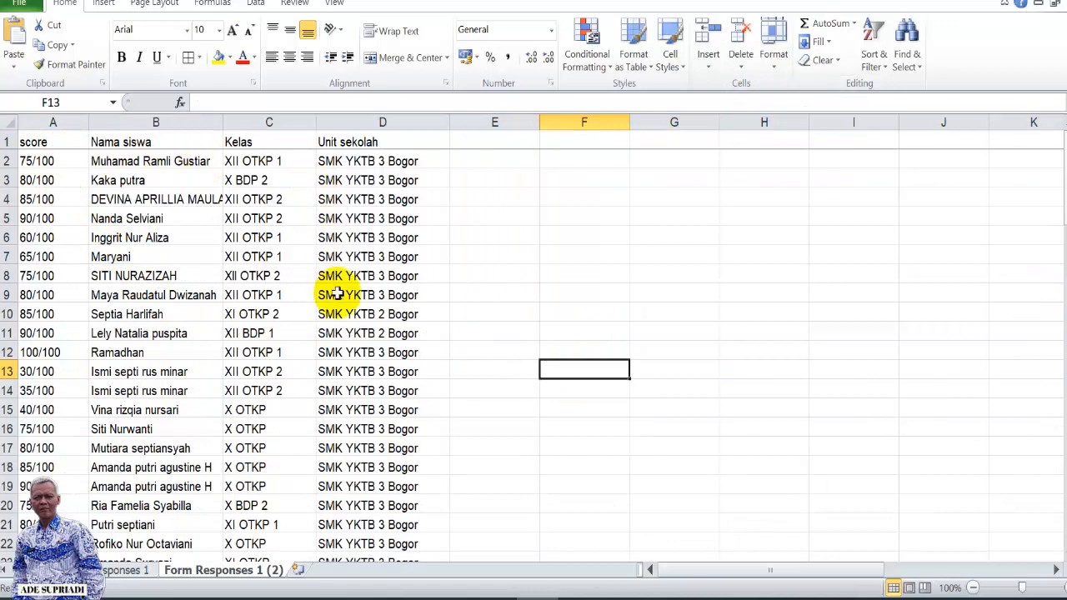
- Apply borders to all cells of the score, Nama siswa, Kelas and Unit sekolah table, A1 through D113
{"action": "left_click", "coordinate": [49, 158]}
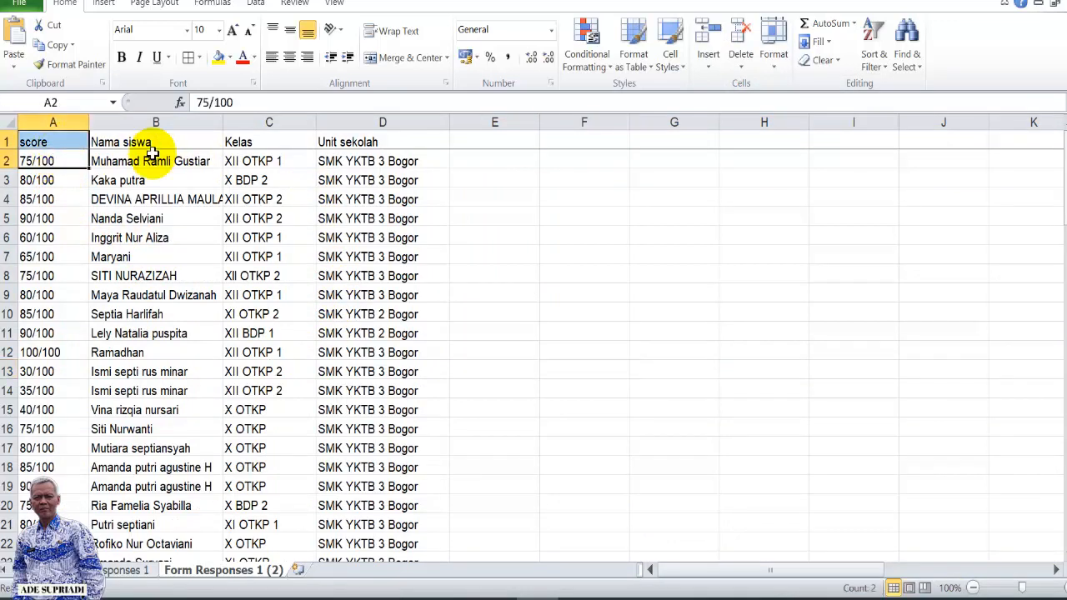
{"action": "left_click", "coordinate": [159, 155]}
{"action": "left_click", "coordinate": [242, 143]}
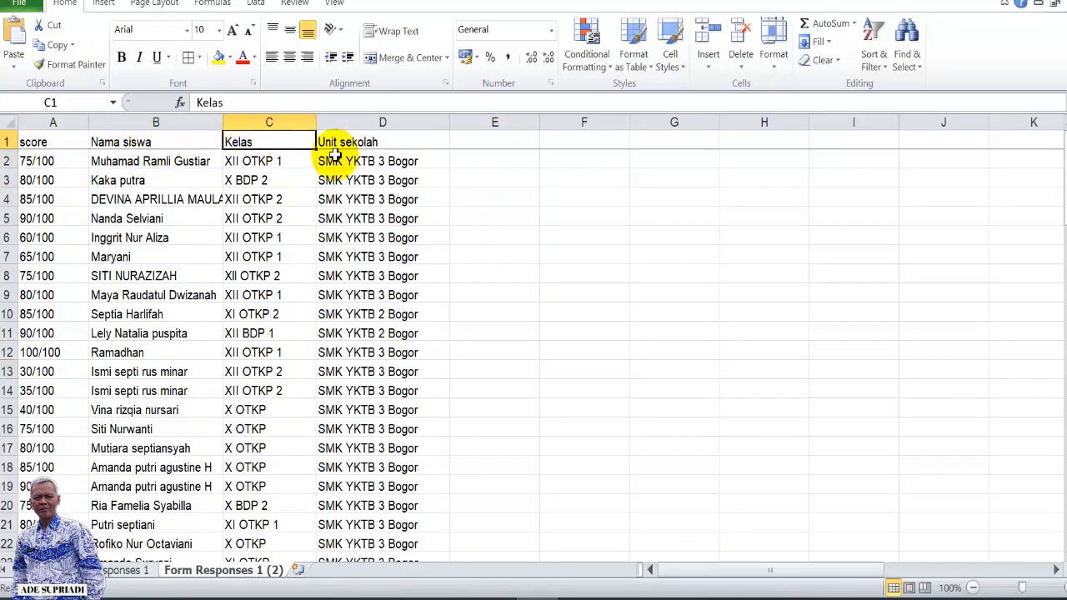
{"action": "left_click", "coordinate": [334, 156]}
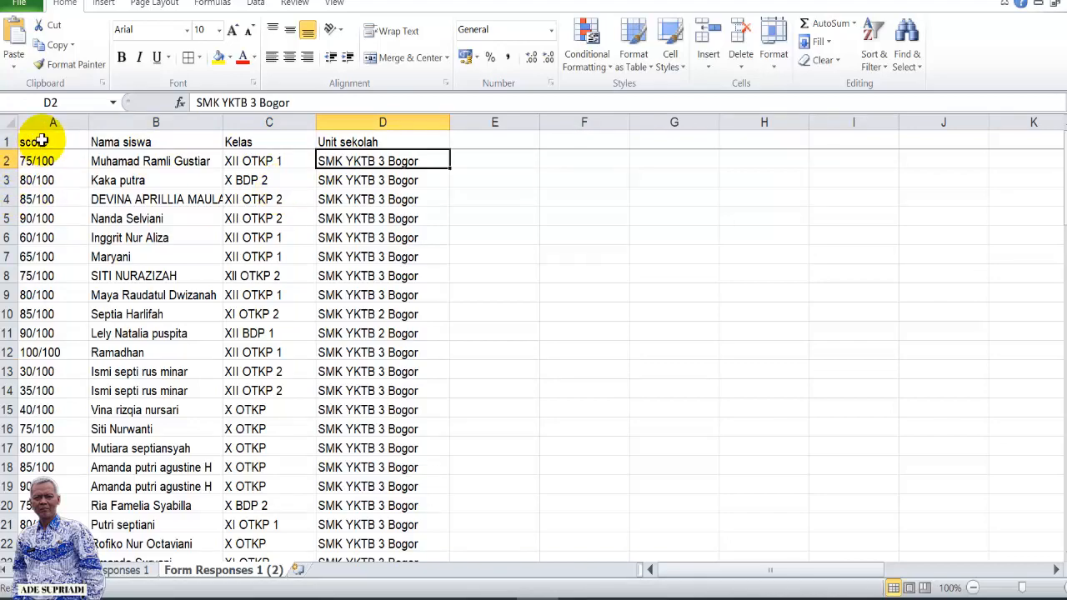
{"action": "left_click_drag", "start_coordinate": [40, 140], "coordinate": [380, 513]}
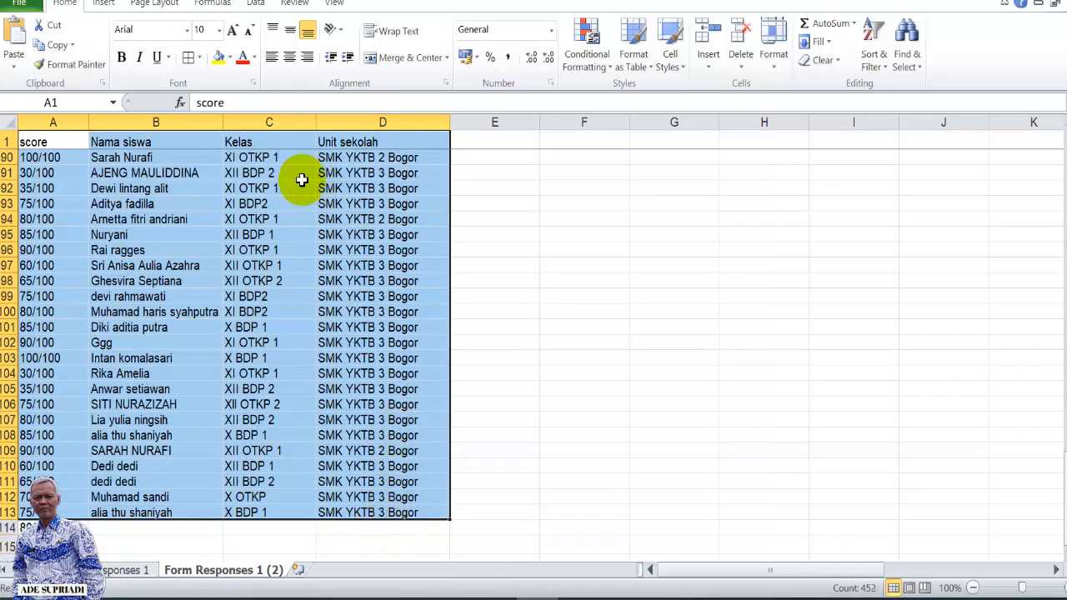
{"action": "left_click", "coordinate": [188, 60]}
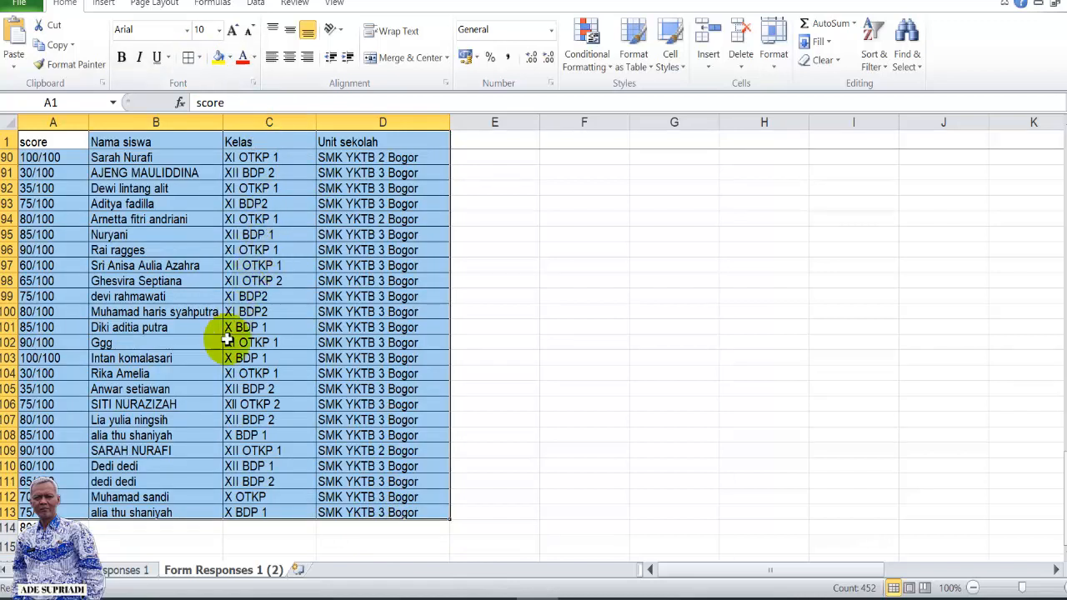
- Clear the leftover score in cell A114 below the table and widen the Nama siswa column slightly
{"action": "left_click", "coordinate": [59, 526]}
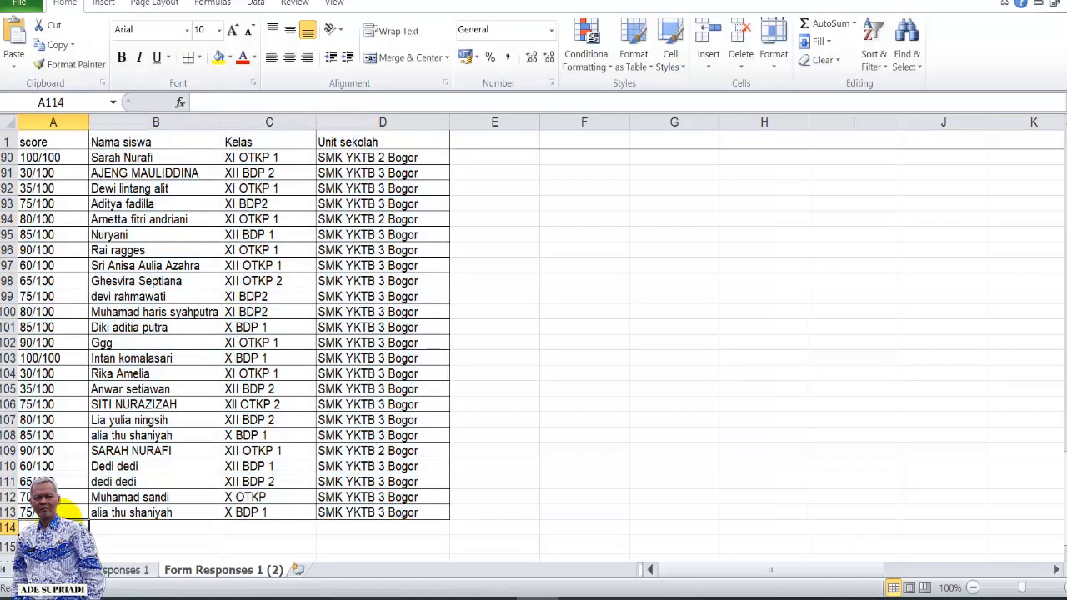
{"action": "scroll", "coordinate": [242, 465], "scroll_direction": "up", "scroll_amount": 9}
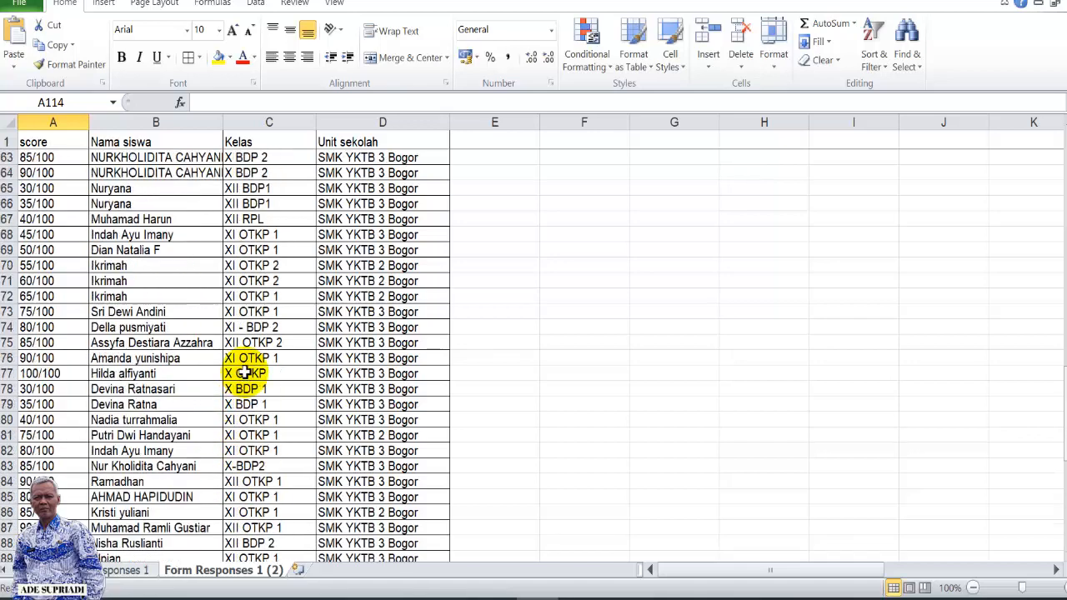
{"action": "scroll", "coordinate": [243, 373], "scroll_direction": "up", "scroll_amount": 20}
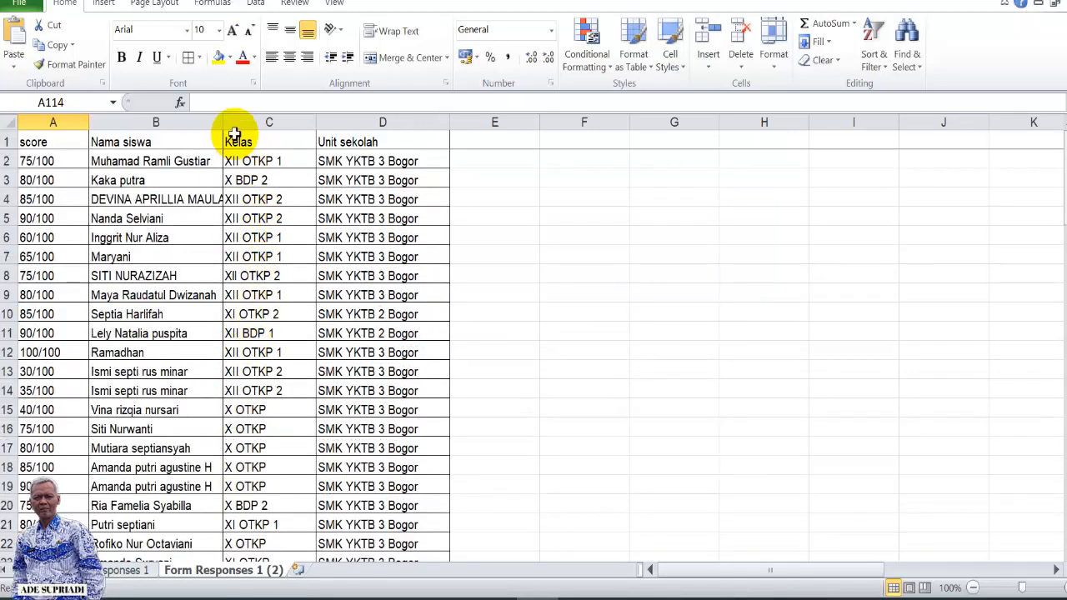
{"action": "left_click_drag", "start_coordinate": [221, 124], "coordinate": [241, 124]}
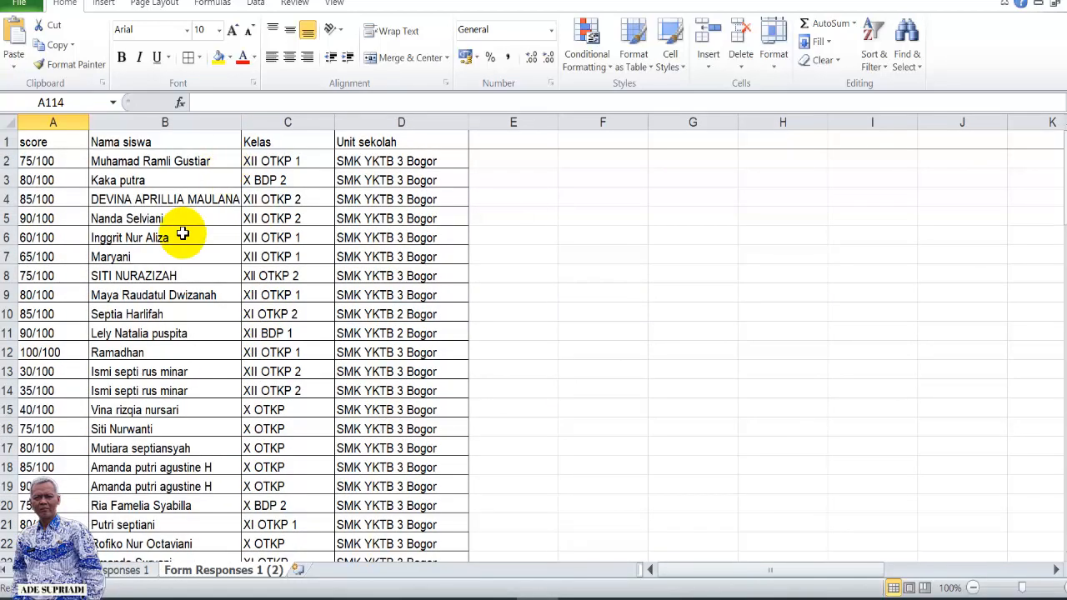
- Center the header cells A1 to D1 horizontally and vertically and make them bold
{"action": "left_click_drag", "start_coordinate": [55, 142], "coordinate": [359, 142]}
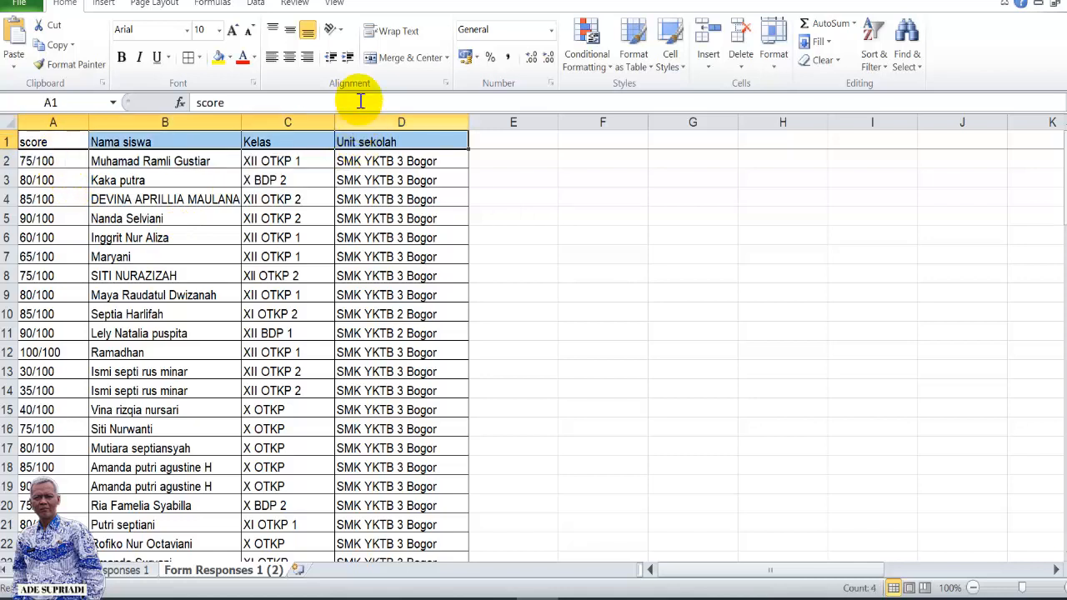
{"action": "left_click", "coordinate": [289, 57]}
{"action": "left_click", "coordinate": [289, 30]}
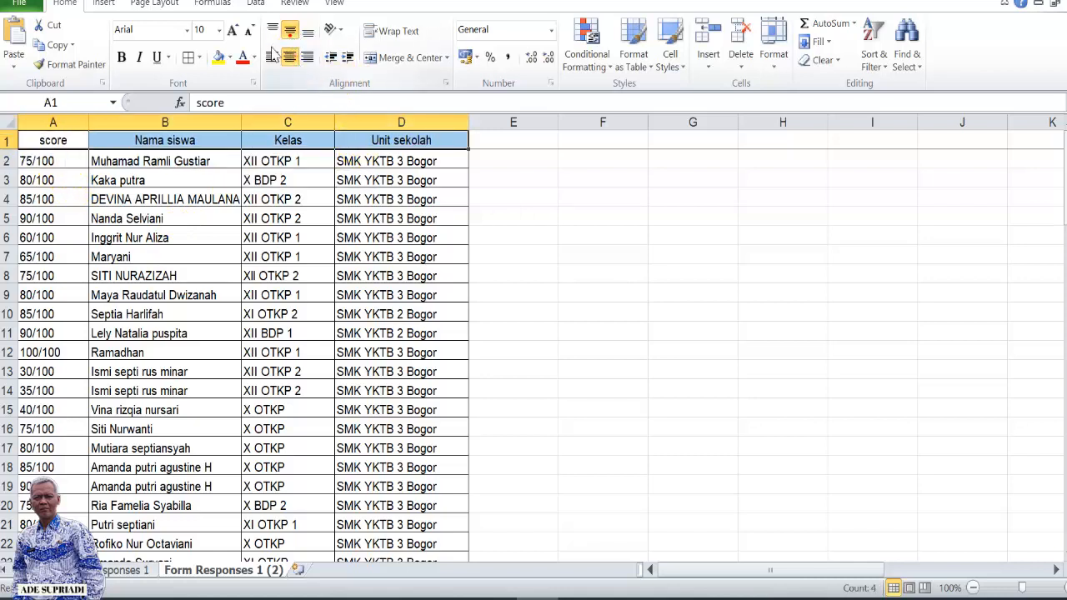
{"action": "left_click", "coordinate": [122, 60]}
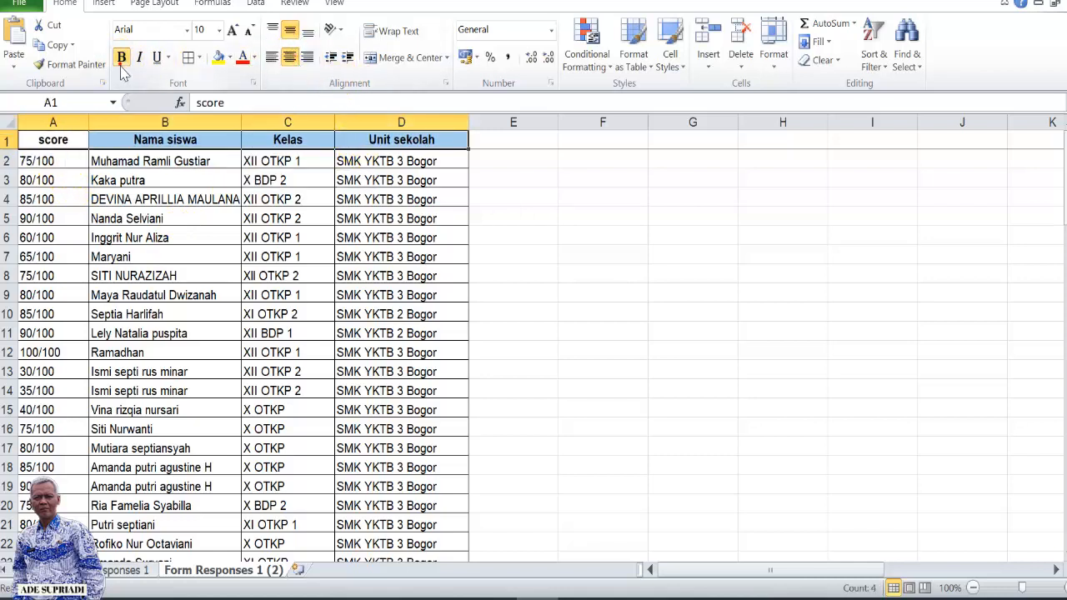
{"action": "left_click", "coordinate": [69, 200]}
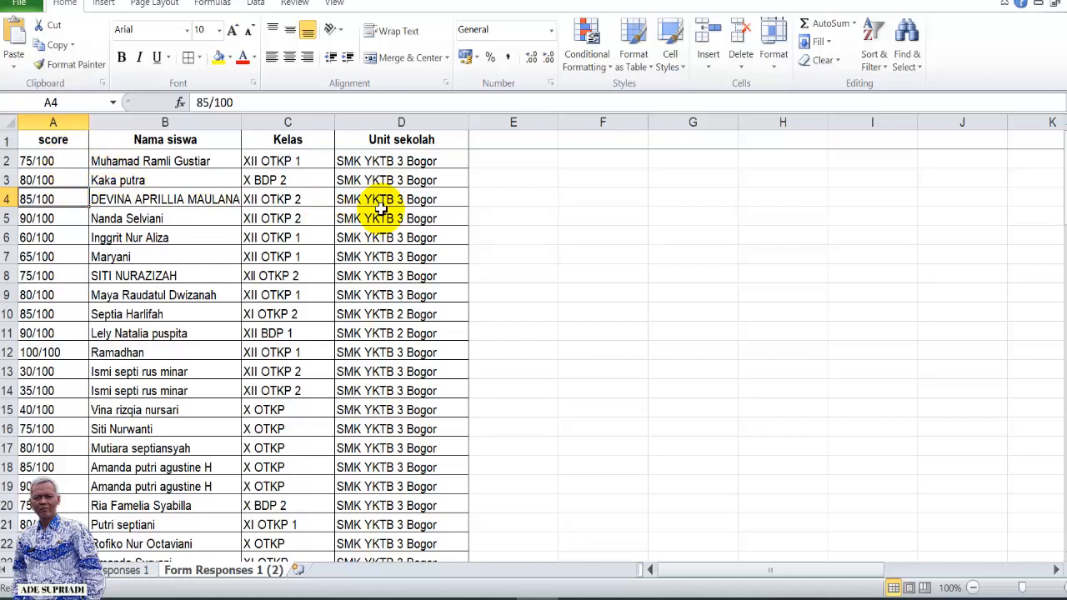
- Examine the entries in the score, Nama siswa, Kelas and Unit sekolah columns of the formatted table
{"action": "left_click", "coordinate": [70, 143]}
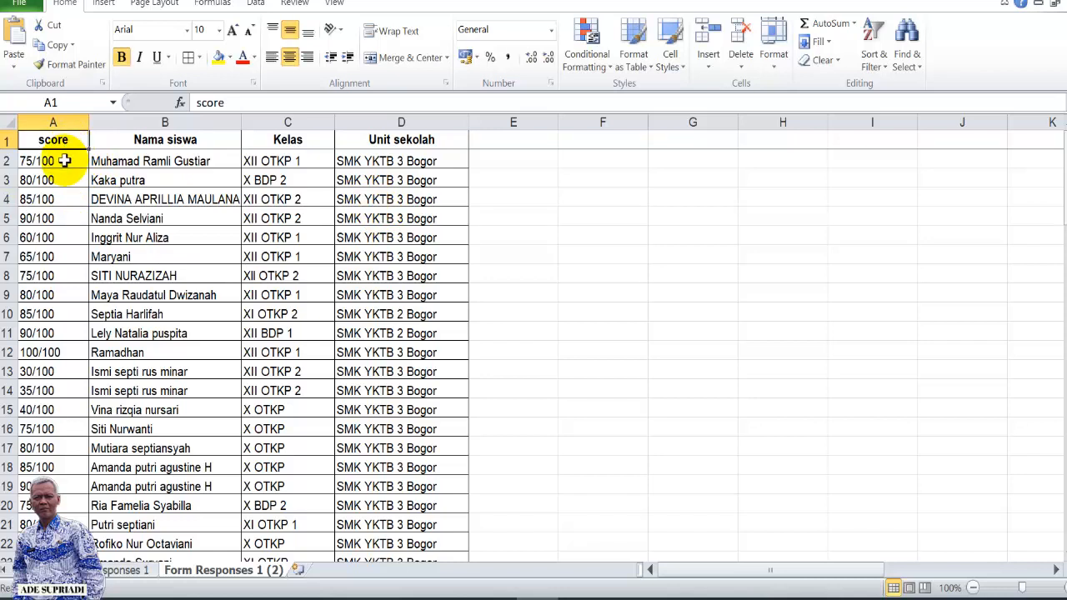
{"action": "left_click_drag", "start_coordinate": [64, 161], "coordinate": [47, 351]}
{"action": "left_click_drag", "start_coordinate": [182, 143], "coordinate": [168, 352]}
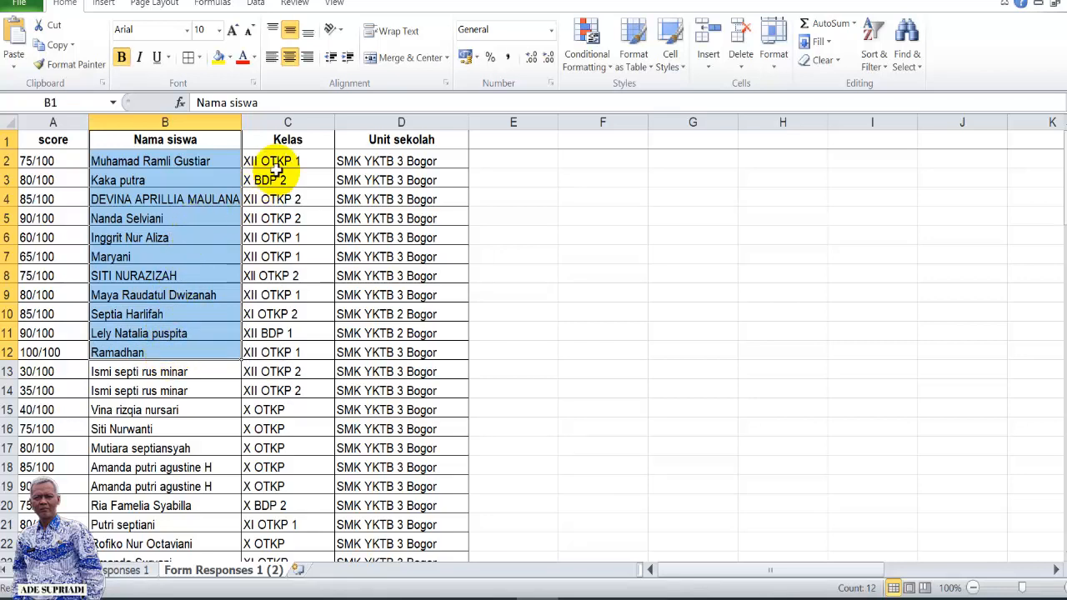
{"action": "left_click_drag", "start_coordinate": [289, 139], "coordinate": [254, 332]}
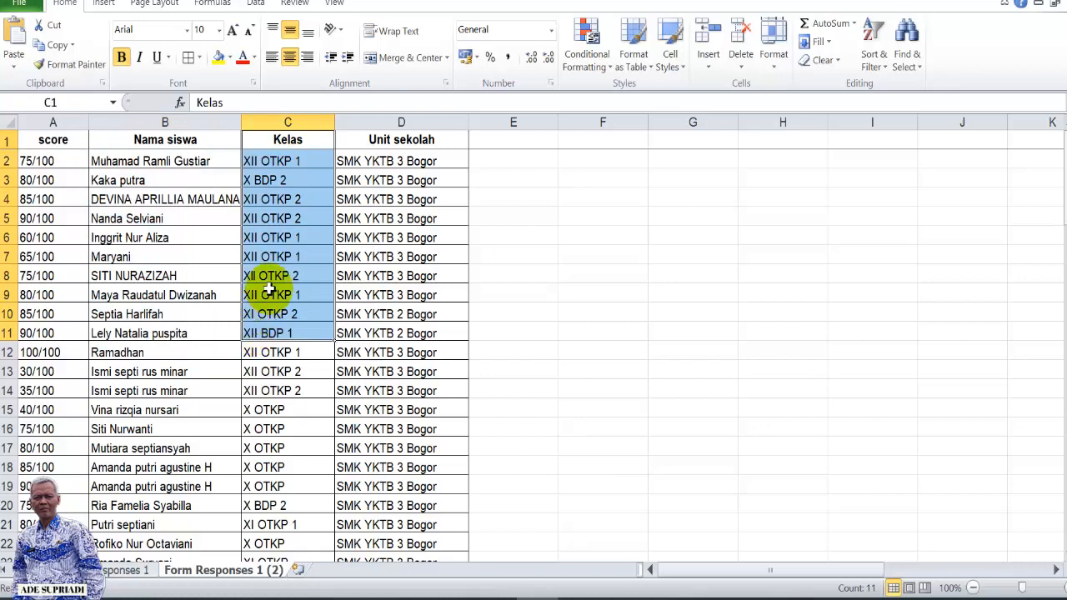
{"action": "left_click_drag", "start_coordinate": [398, 138], "coordinate": [375, 328]}
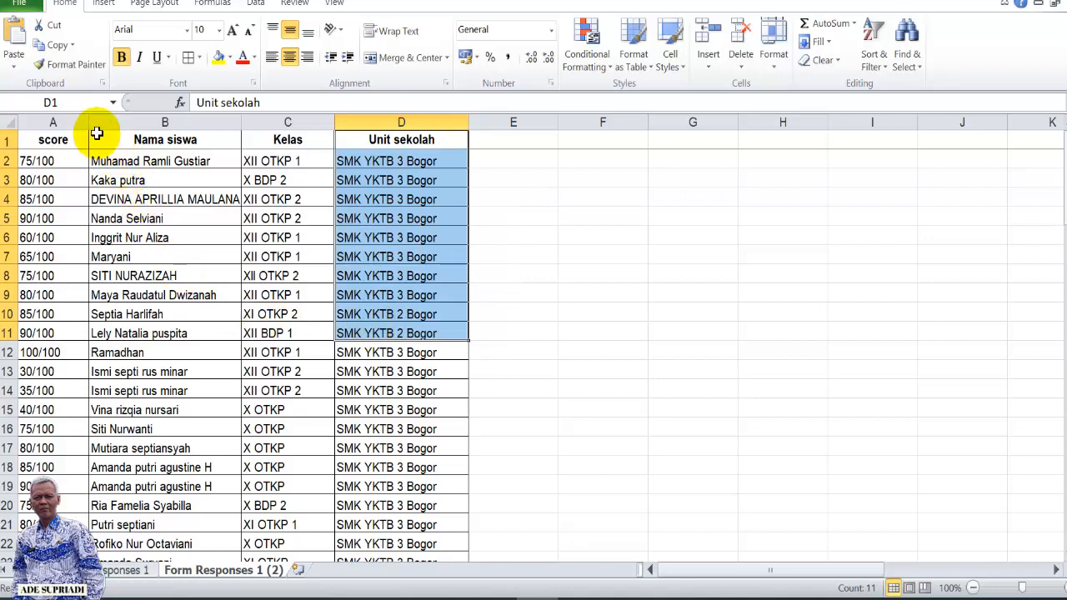
- Narrow the score column slightly
{"action": "left_click_drag", "start_coordinate": [92, 122], "coordinate": [83, 124]}
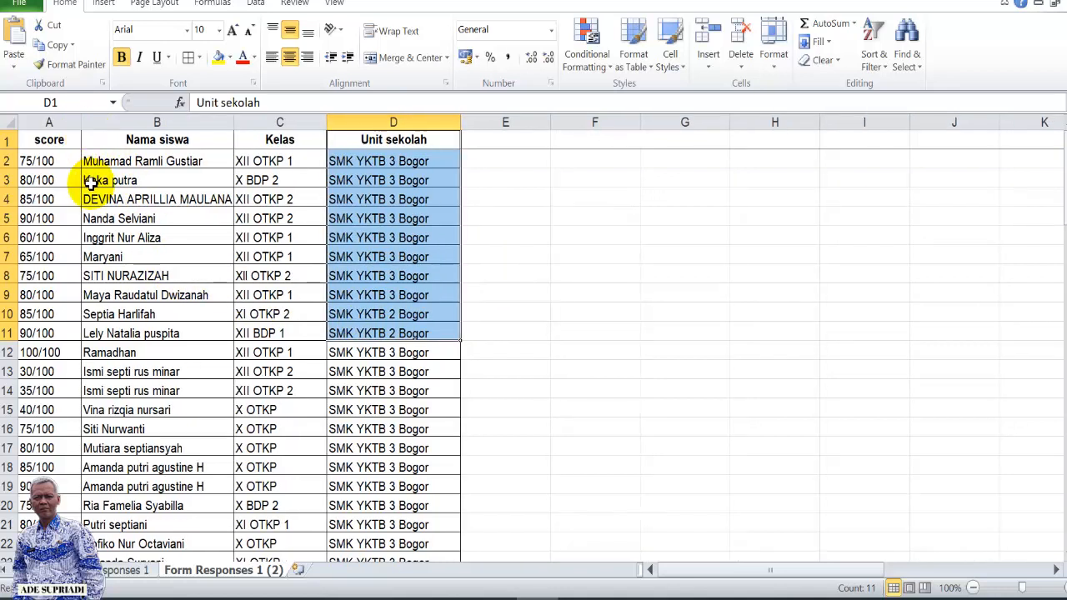
{"action": "left_click", "coordinate": [89, 180]}
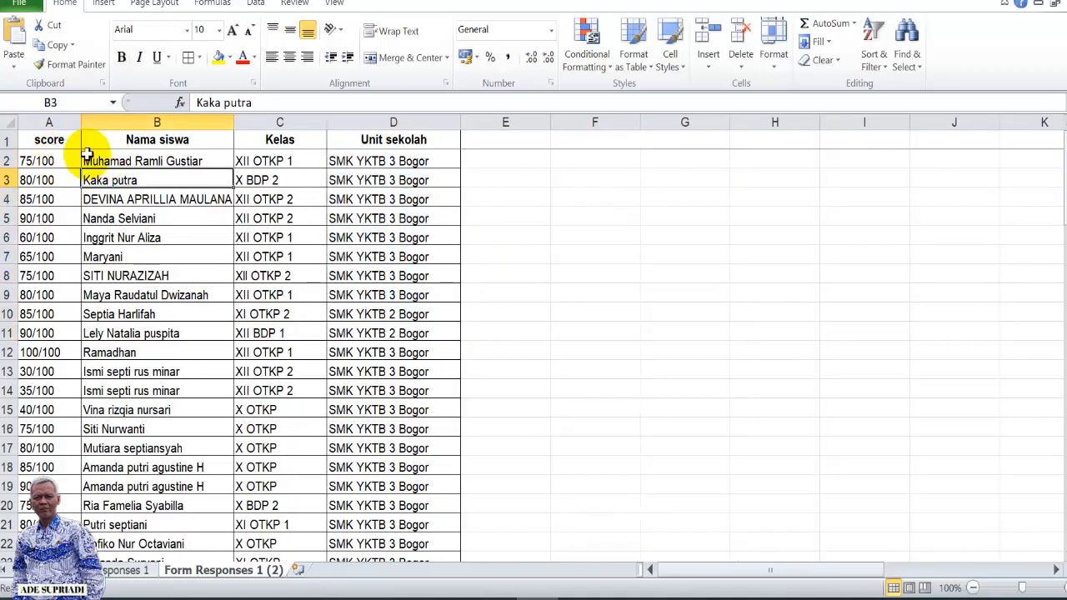
- Sort the whole table, A1 through D113 with headers, by the score column on values from A to Z
{"action": "left_click_drag", "start_coordinate": [48, 142], "coordinate": [411, 512]}
{"action": "scroll", "coordinate": [379, 374], "scroll_direction": "up", "scroll_amount": 19}
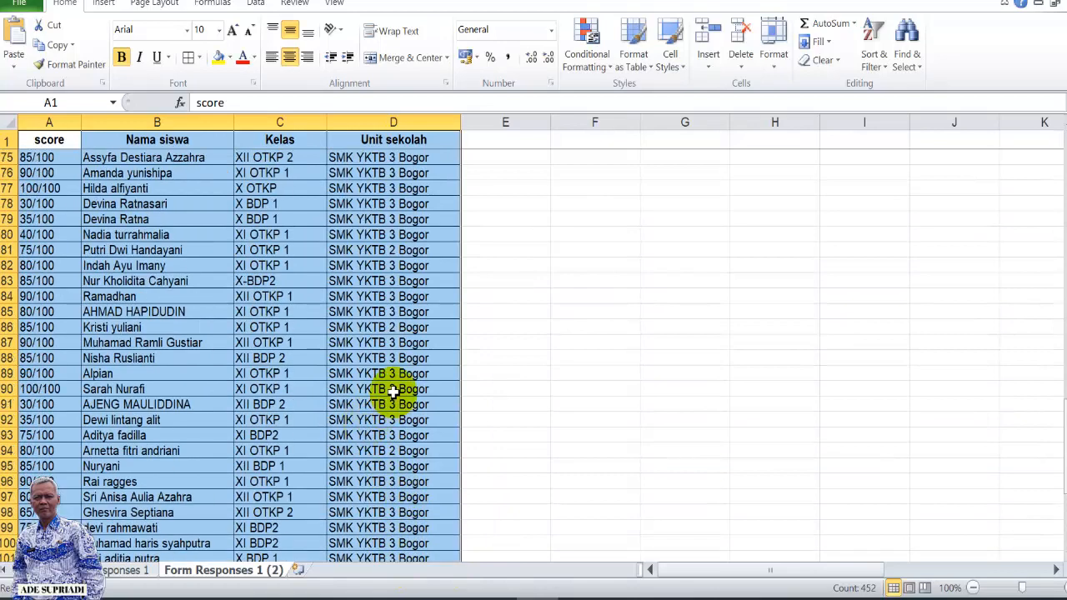
{"action": "scroll", "coordinate": [371, 313], "scroll_direction": "up", "scroll_amount": 10}
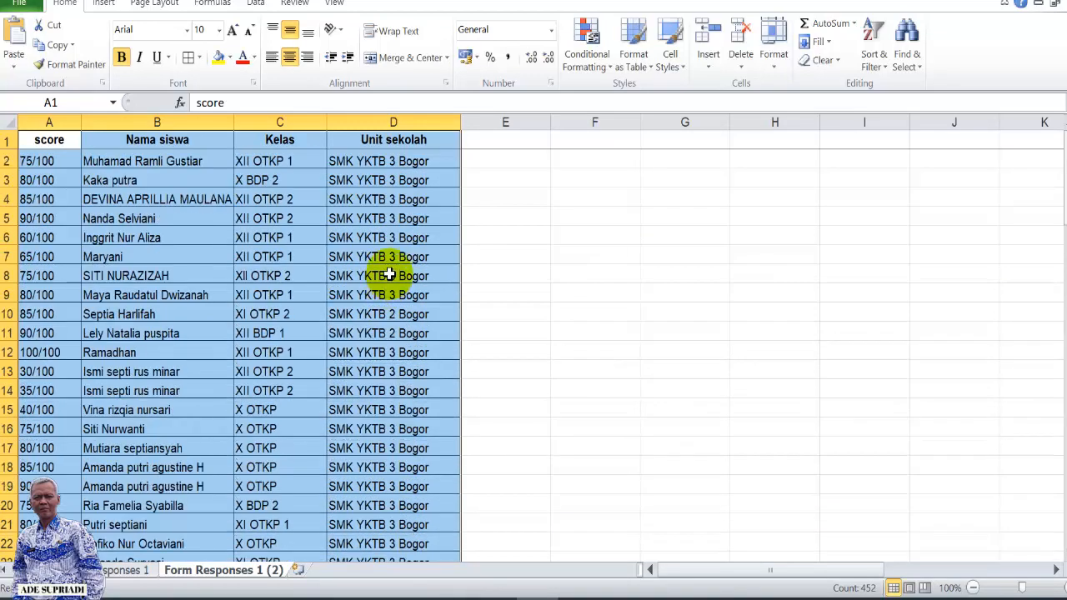
{"action": "left_click", "coordinate": [884, 74]}
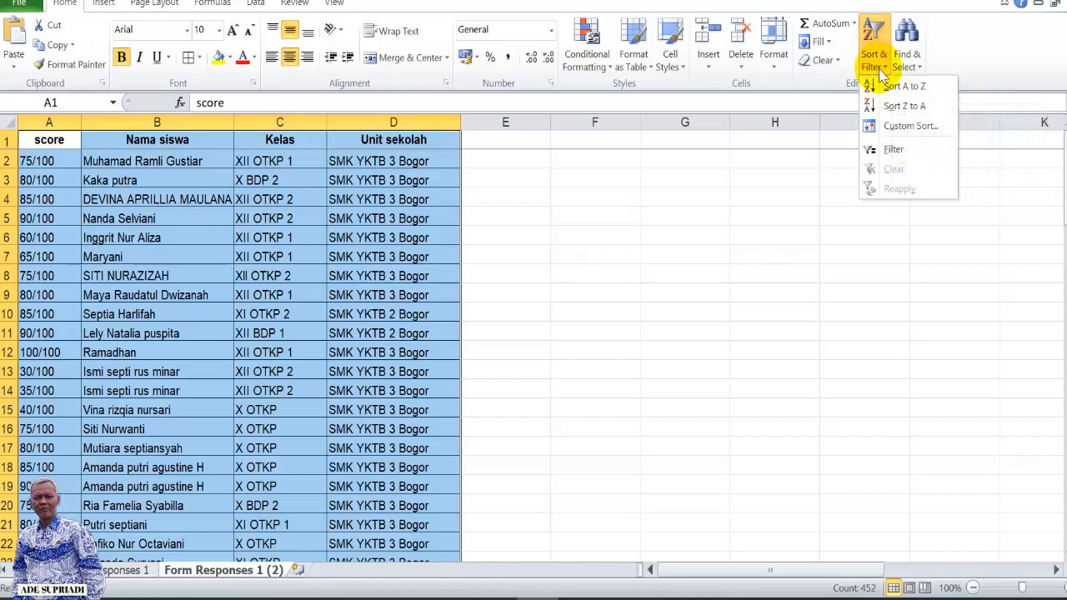
{"action": "left_click", "coordinate": [898, 127]}
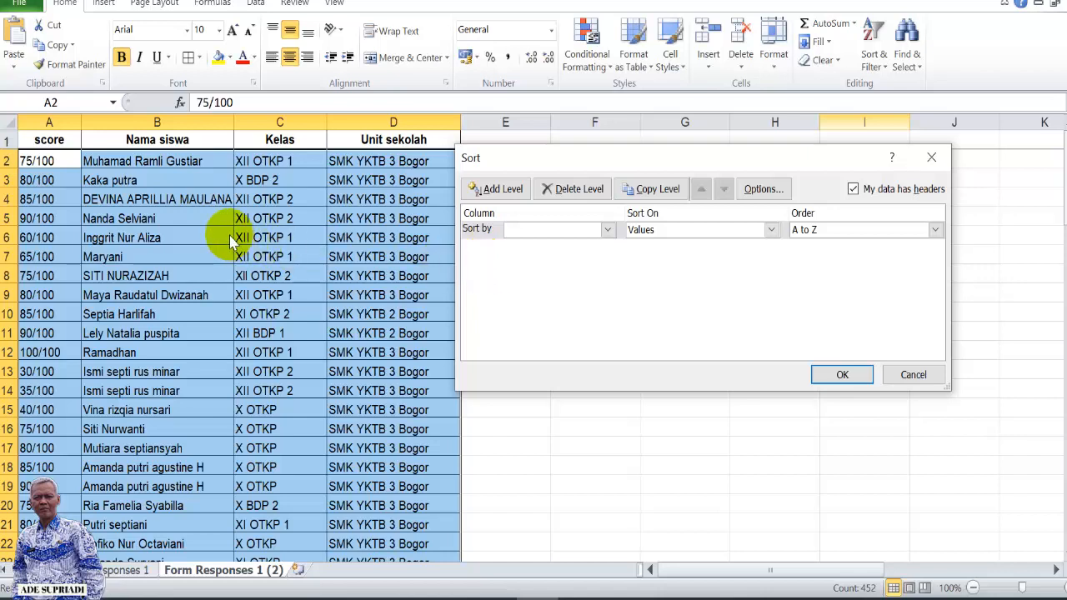
{"action": "left_click", "coordinate": [608, 231]}
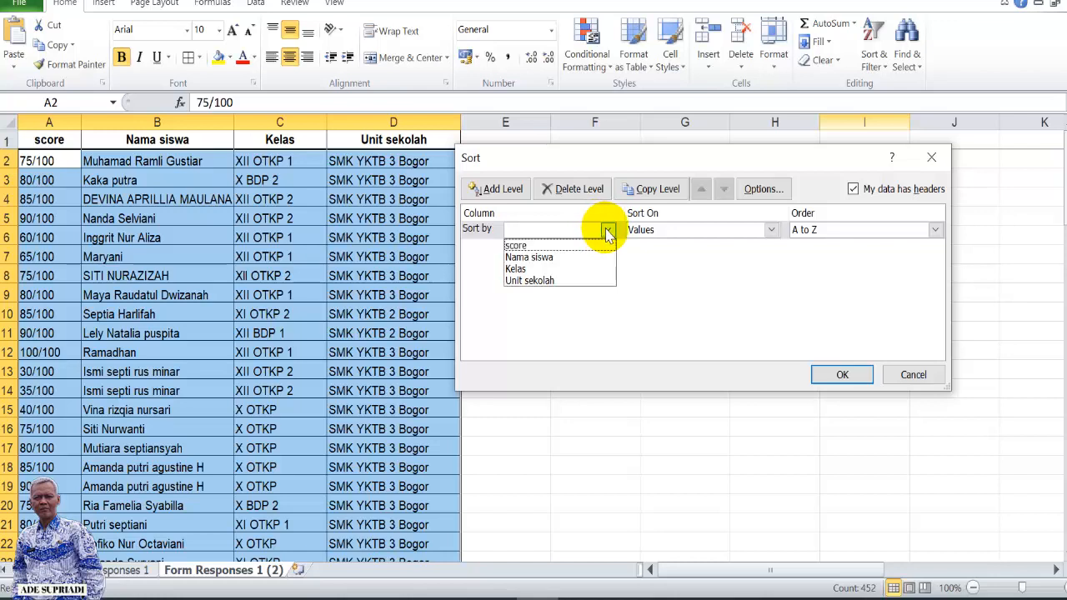
{"action": "left_click", "coordinate": [541, 247]}
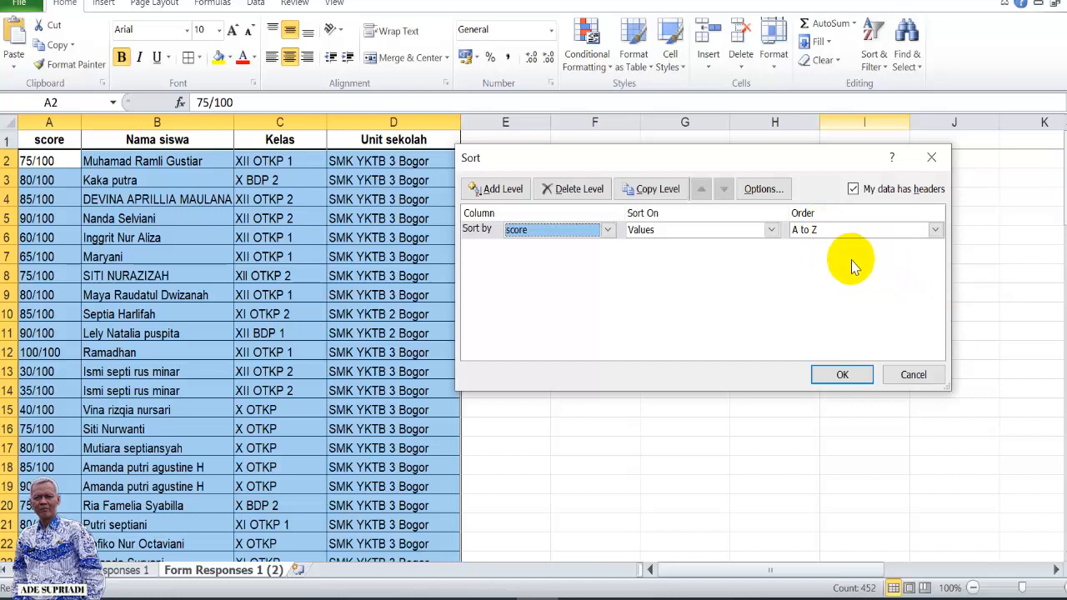
{"action": "left_click", "coordinate": [838, 375]}
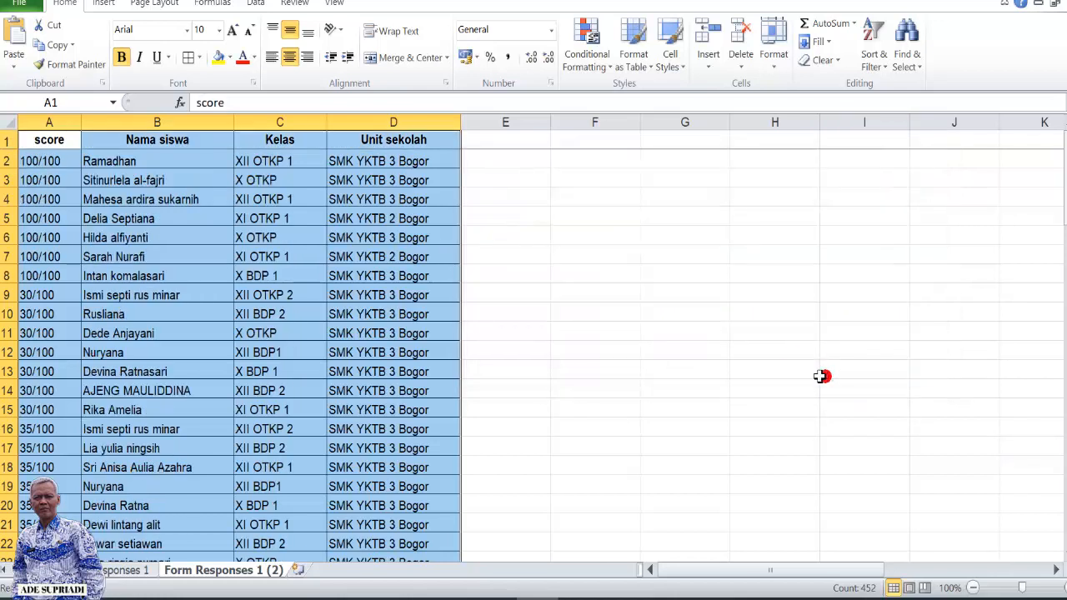
- Examine the order of the score column from the 100/100 entries down through the remaining scores to row 113
{"action": "left_click", "coordinate": [84, 200]}
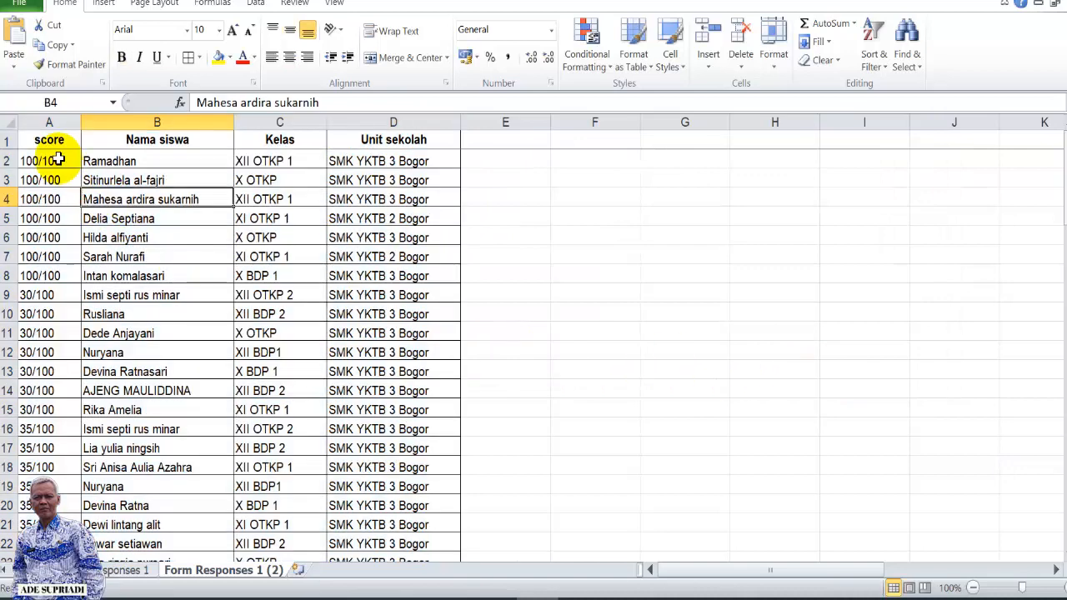
{"action": "left_click_drag", "start_coordinate": [51, 161], "coordinate": [61, 272]}
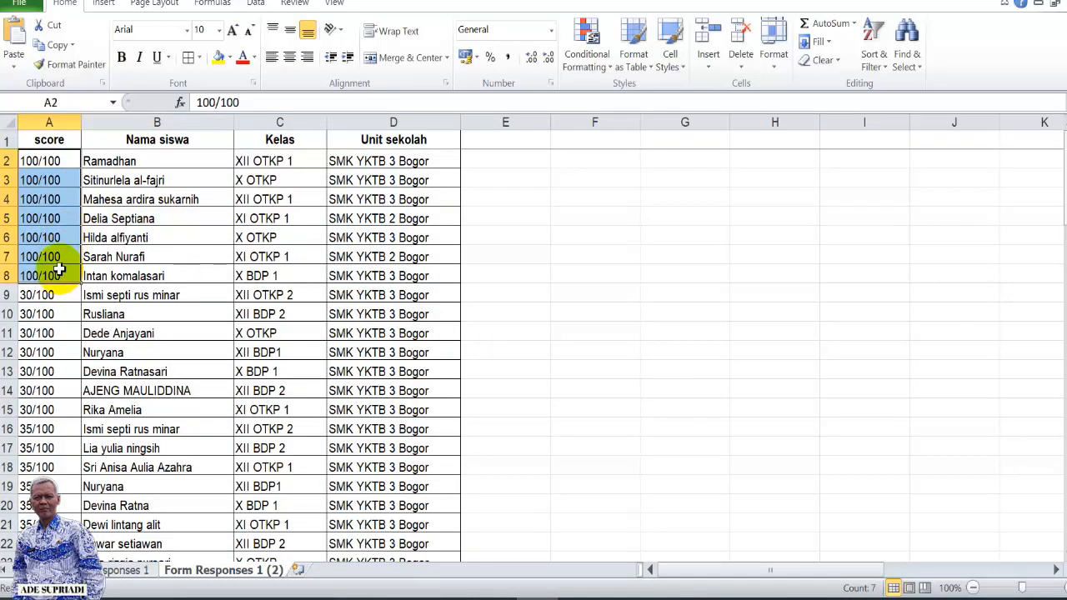
{"action": "scroll", "coordinate": [67, 287], "scroll_direction": "down", "scroll_amount": 1}
{"action": "left_click", "coordinate": [65, 253]}
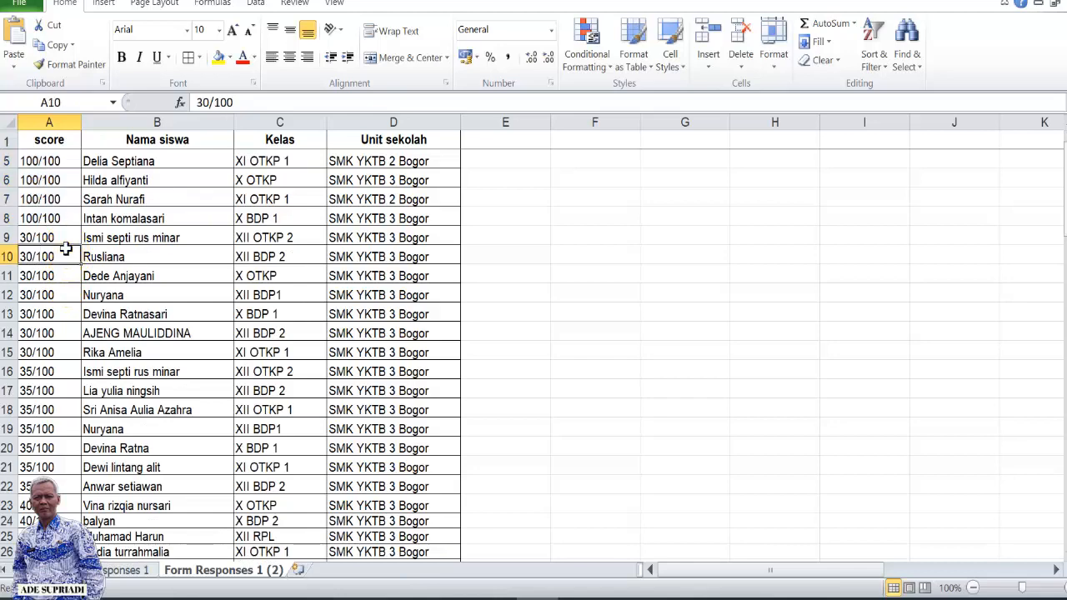
{"action": "left_click_drag", "start_coordinate": [65, 239], "coordinate": [67, 550]}
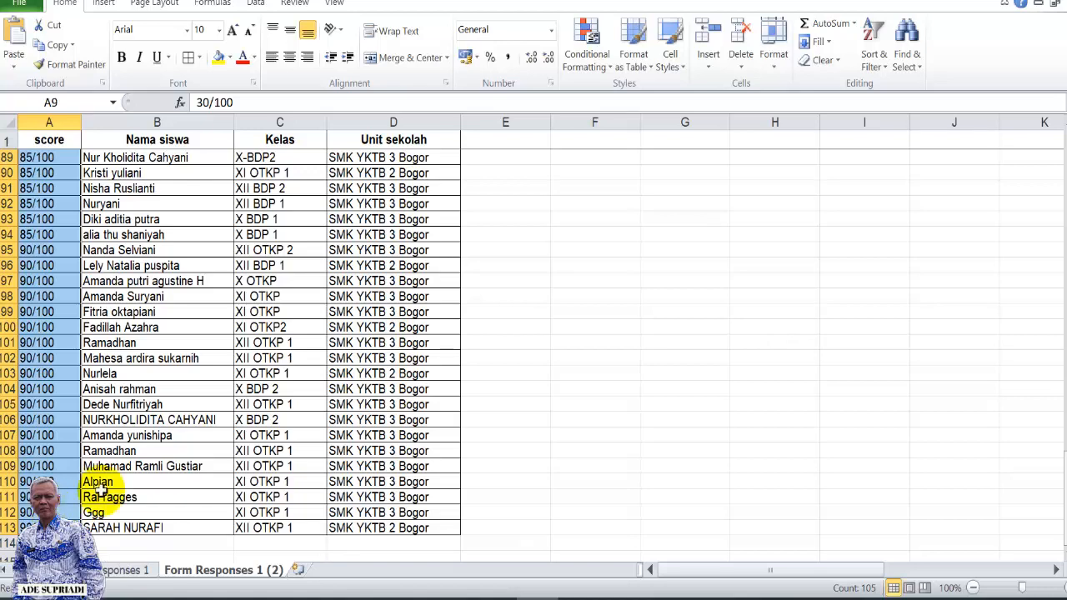
{"action": "scroll", "coordinate": [175, 383], "scroll_direction": "up", "scroll_amount": 17}
{"action": "scroll", "coordinate": [180, 372], "scroll_direction": "up", "scroll_amount": 12}
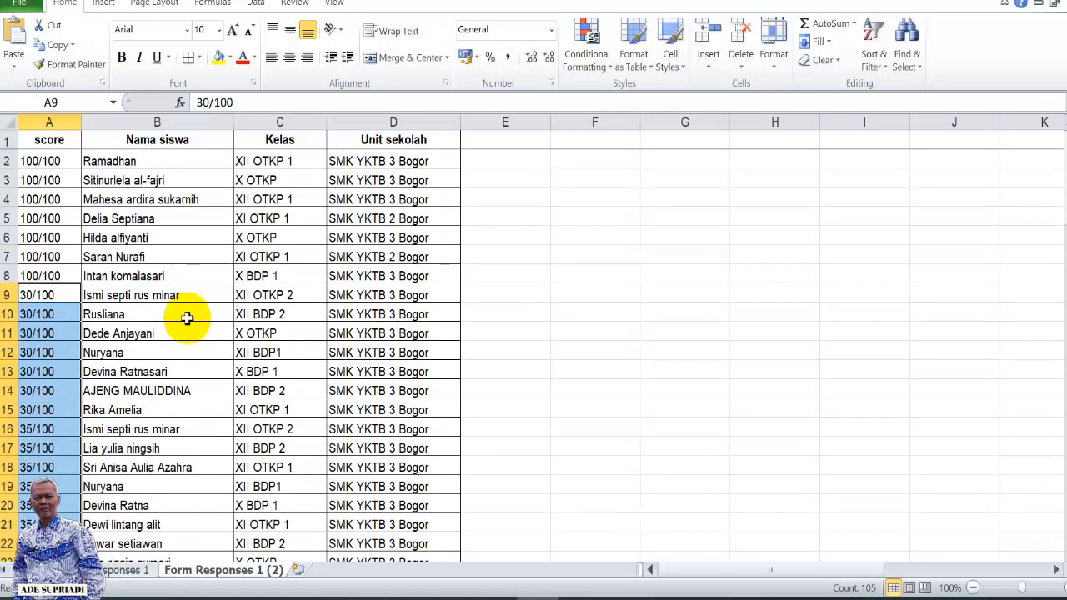
- Sort the table A1 through D113 by Nama siswa on values, in A to Z order
{"action": "left_click_drag", "start_coordinate": [27, 148], "coordinate": [394, 526]}
{"action": "scroll", "coordinate": [581, 431], "scroll_direction": "up", "scroll_amount": 20}
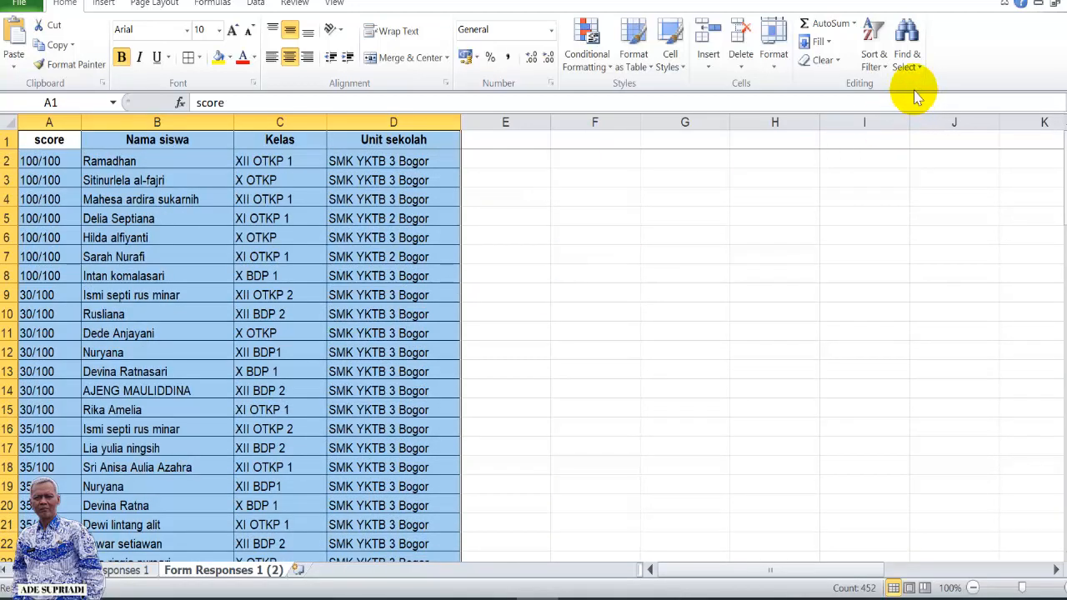
{"action": "left_click", "coordinate": [873, 62]}
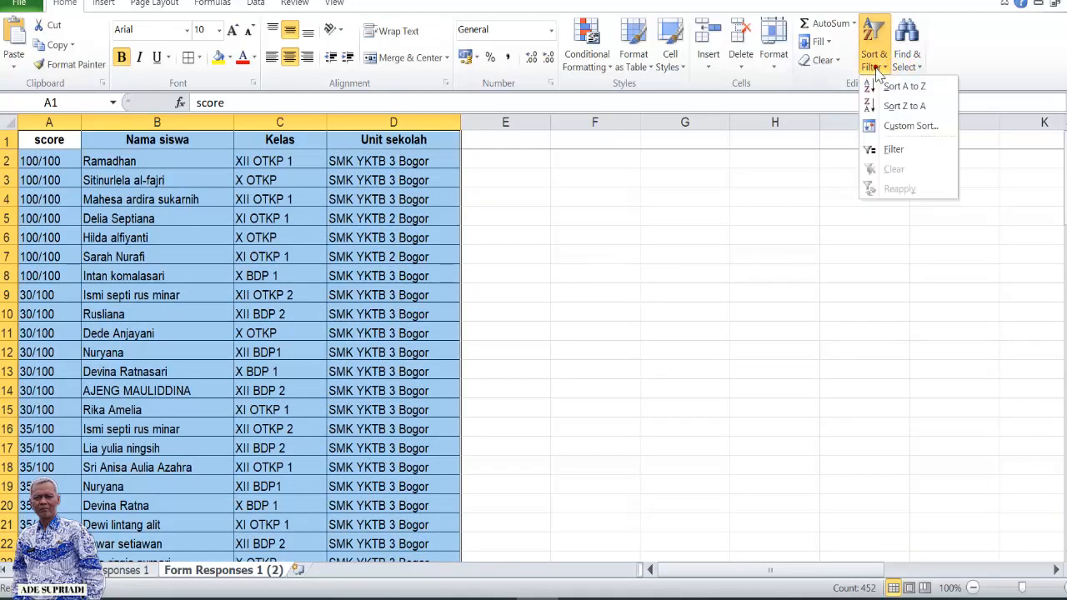
{"action": "left_click", "coordinate": [904, 126]}
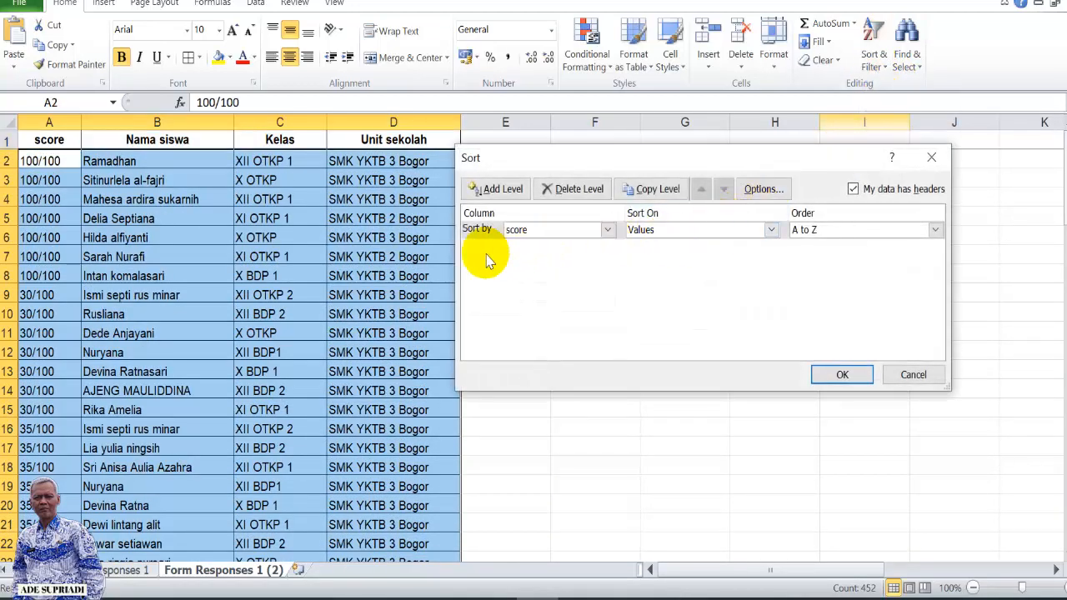
{"action": "left_click", "coordinate": [608, 230]}
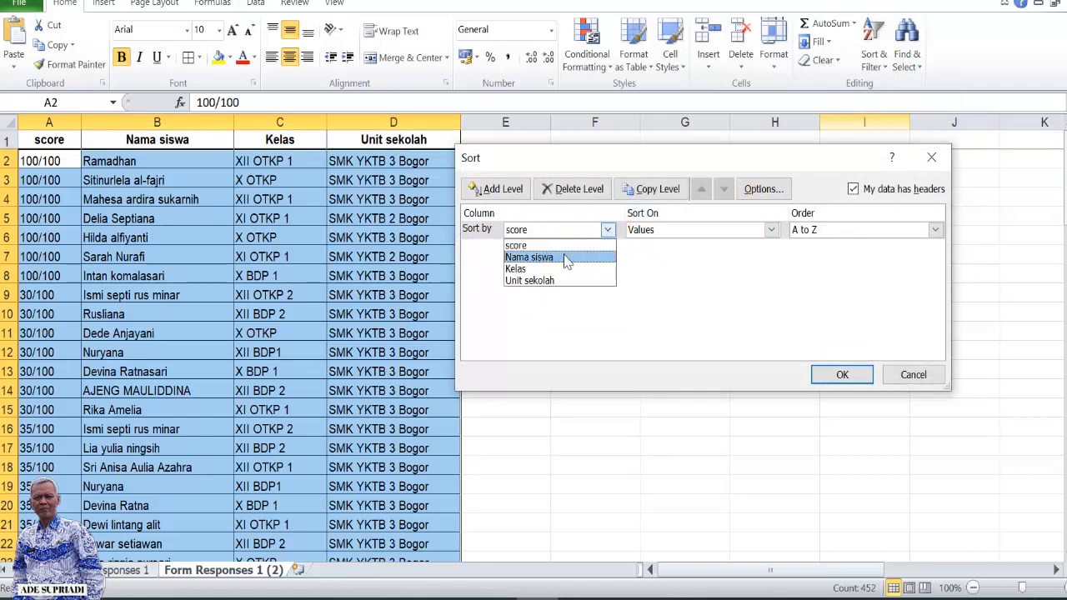
{"action": "left_click", "coordinate": [564, 258]}
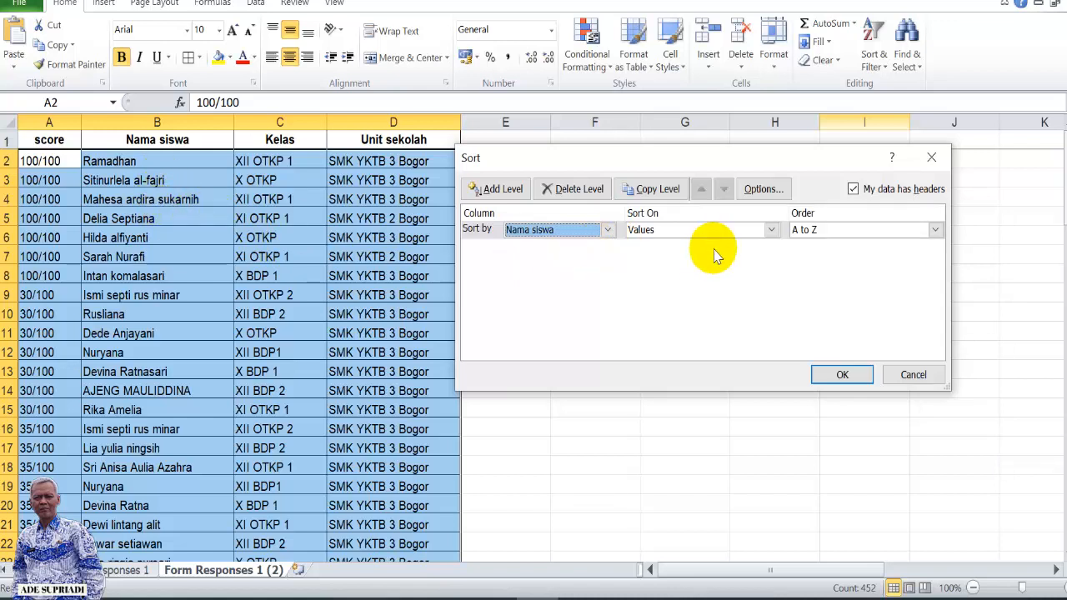
{"action": "left_click", "coordinate": [935, 230]}
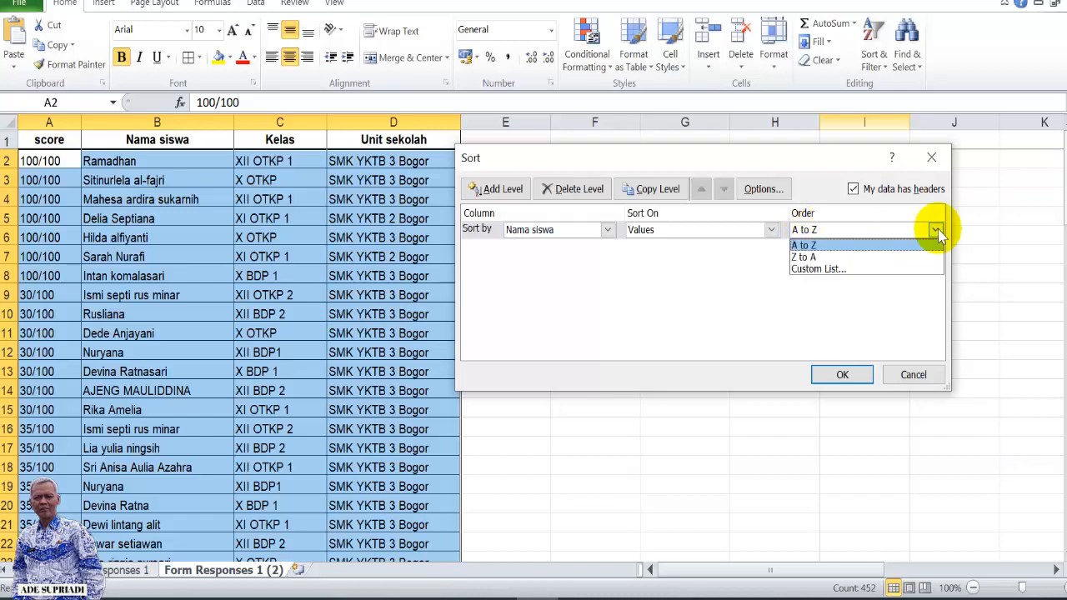
{"action": "left_click", "coordinate": [867, 232]}
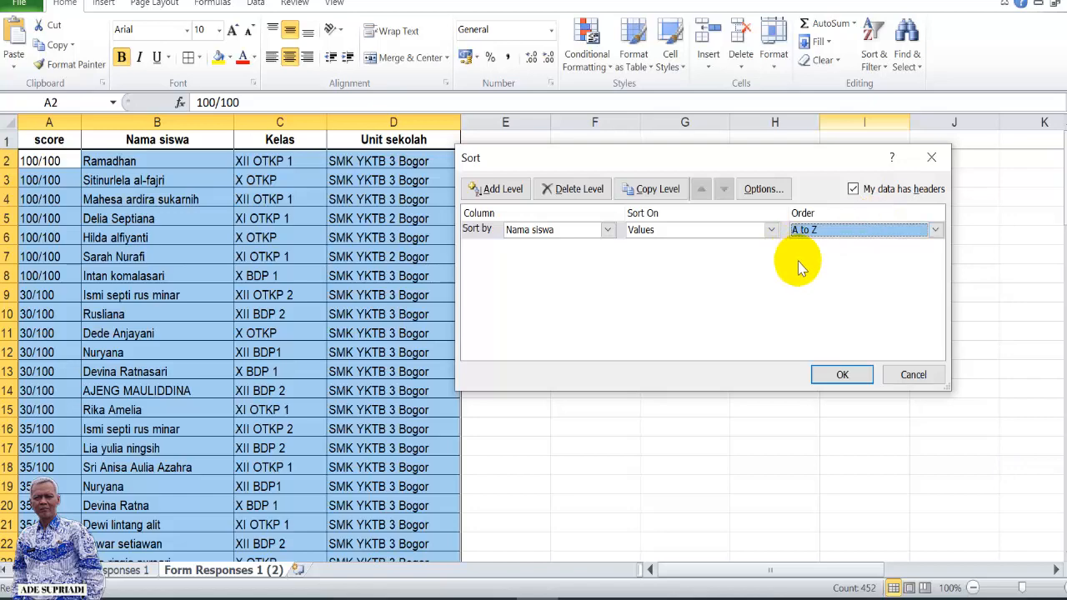
{"action": "left_click", "coordinate": [841, 374]}
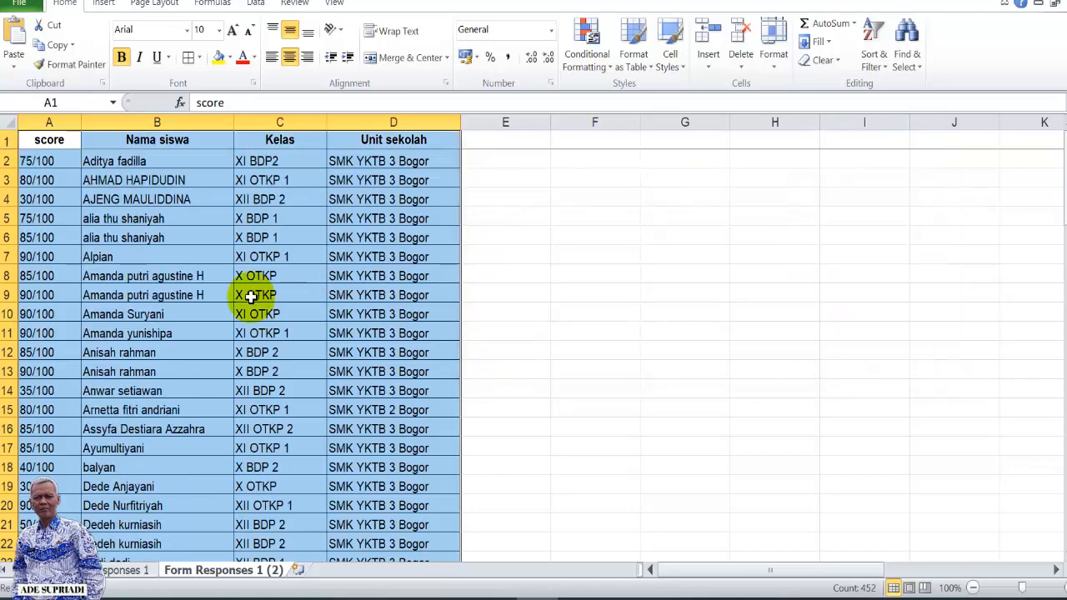
- Check the Nama siswa order, then sort the table A1 through D113 by Kelas from A to Z
{"action": "left_click", "coordinate": [212, 292]}
{"action": "left_click_drag", "start_coordinate": [187, 160], "coordinate": [210, 478]}
{"action": "left_click", "coordinate": [899, 406]}
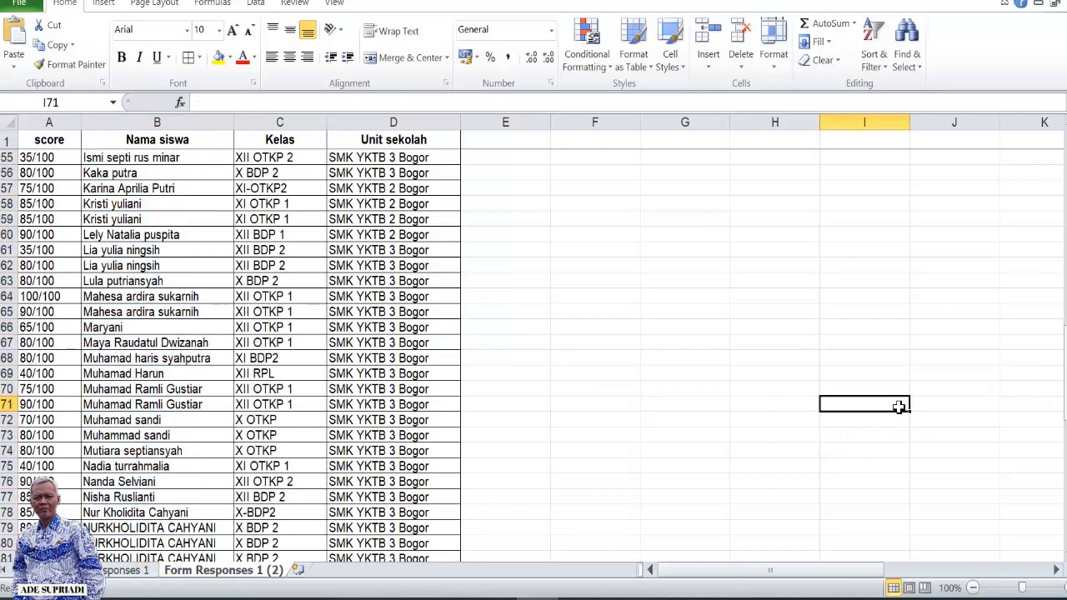
{"action": "left_click_drag", "start_coordinate": [1065, 405], "coordinate": [1065, 205]}
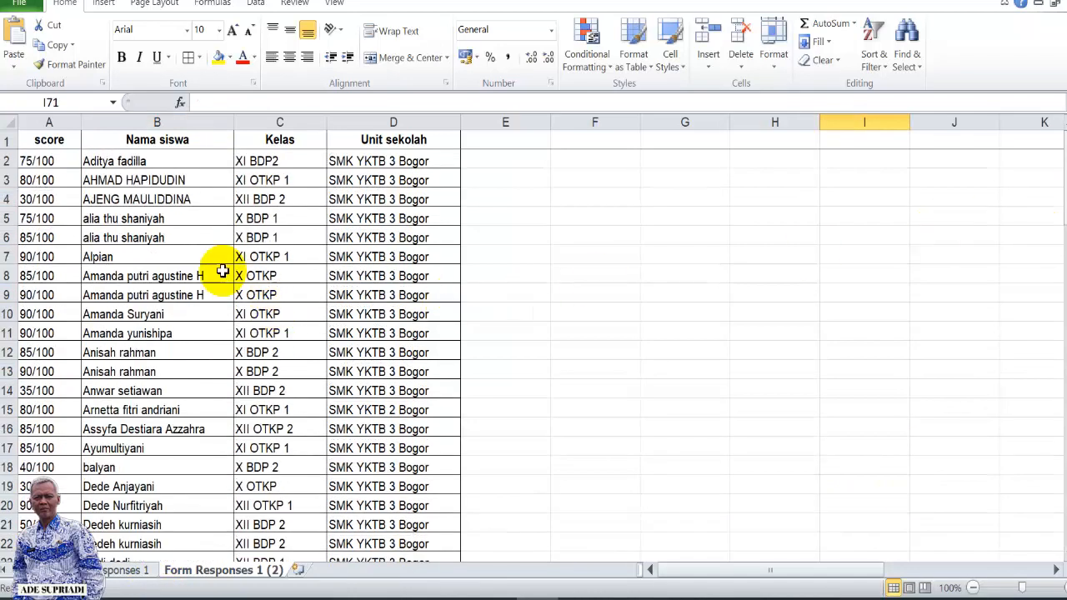
{"action": "left_click_drag", "start_coordinate": [50, 140], "coordinate": [369, 518]}
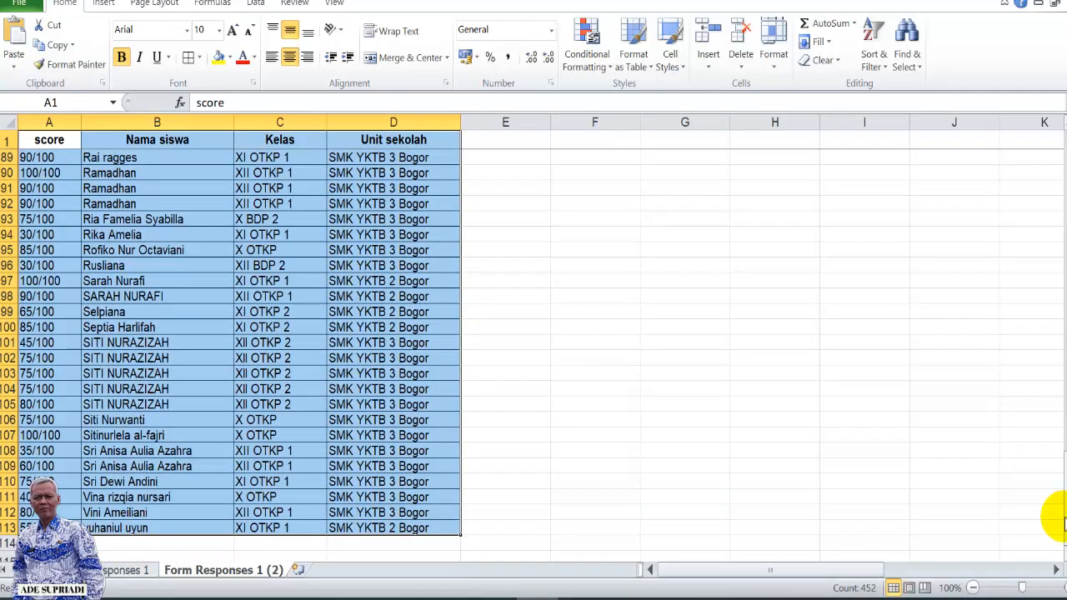
{"action": "left_click_drag", "start_coordinate": [1063, 534], "coordinate": [1063, 146]}
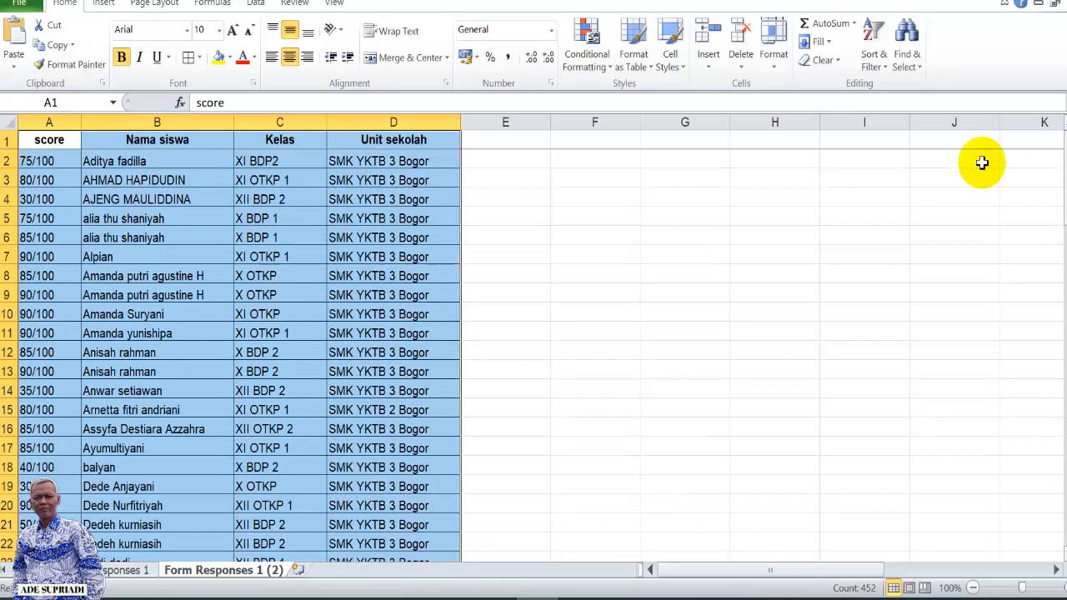
{"action": "left_click", "coordinate": [889, 75]}
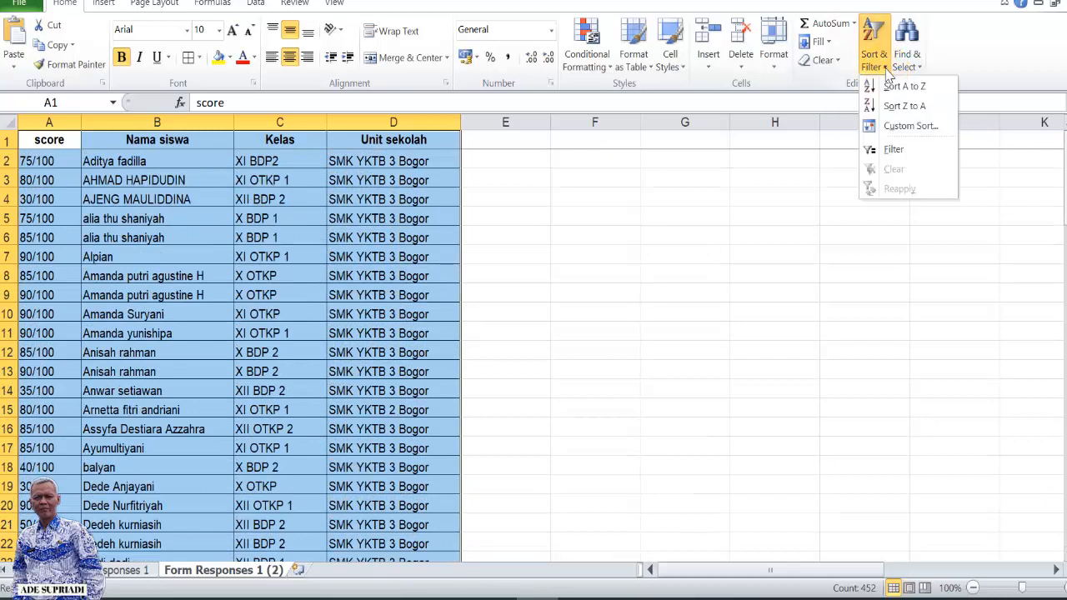
{"action": "left_click", "coordinate": [890, 123]}
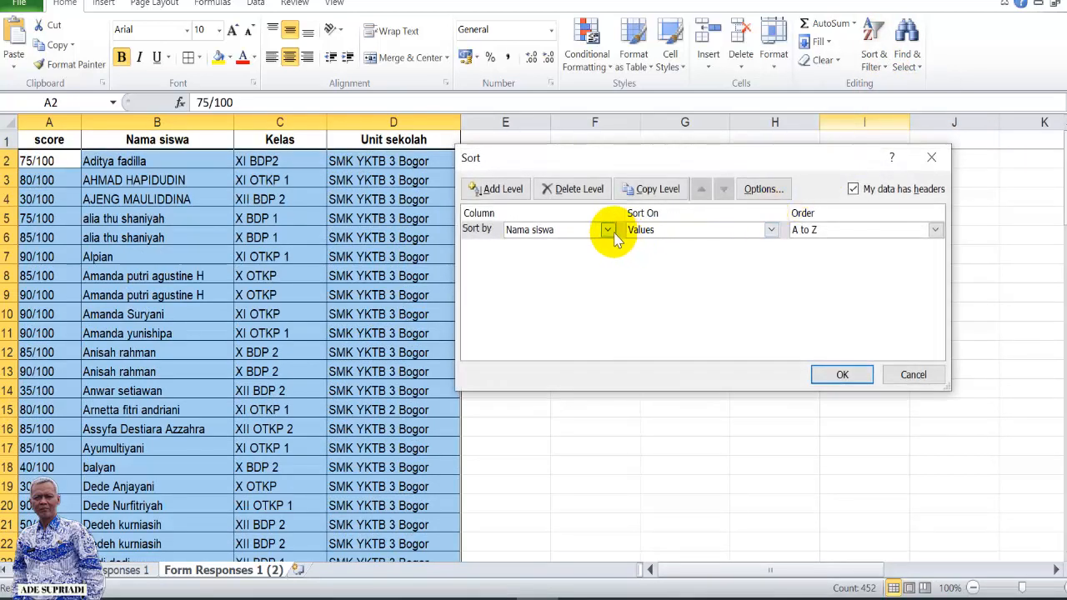
{"action": "left_click", "coordinate": [615, 236]}
{"action": "left_click", "coordinate": [564, 268]}
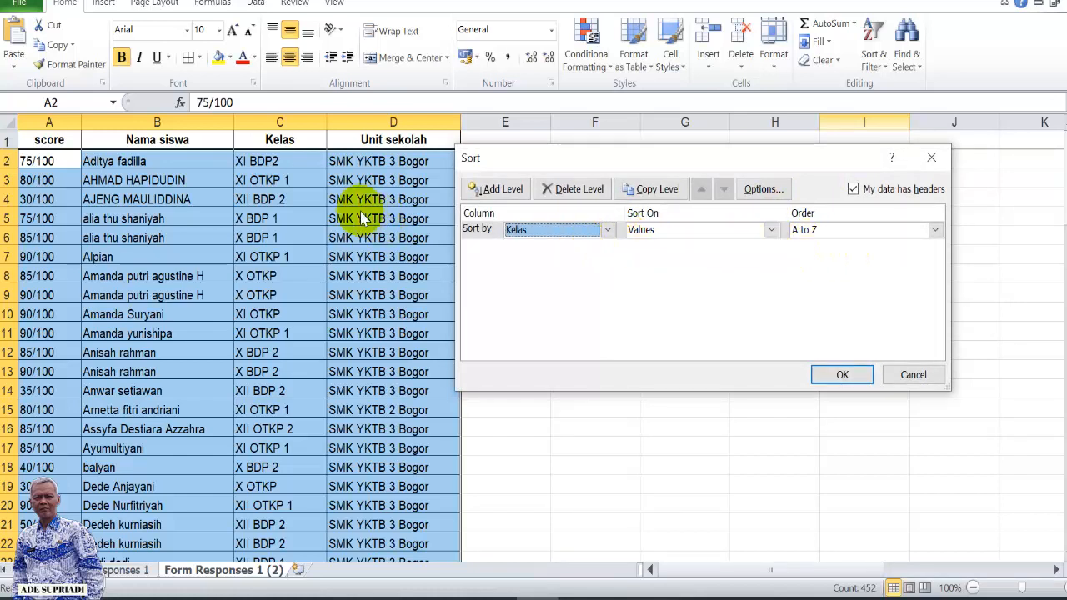
{"action": "left_click", "coordinate": [842, 375]}
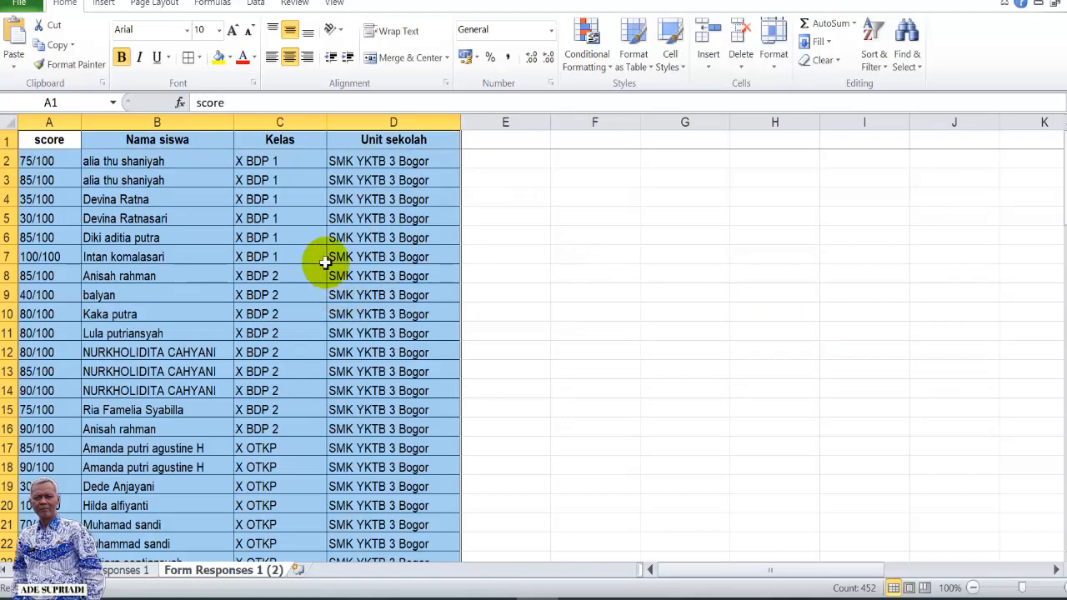
- Check the Kelas order and re-sort the table A1 through D113 by Unit sekolah from A to Z
{"action": "left_click", "coordinate": [305, 173]}
{"action": "left_click_drag", "start_coordinate": [305, 162], "coordinate": [300, 486]}
{"action": "left_click_drag", "start_coordinate": [1061, 258], "coordinate": [1062, 193]}
{"action": "left_click_drag", "start_coordinate": [49, 143], "coordinate": [417, 528]}
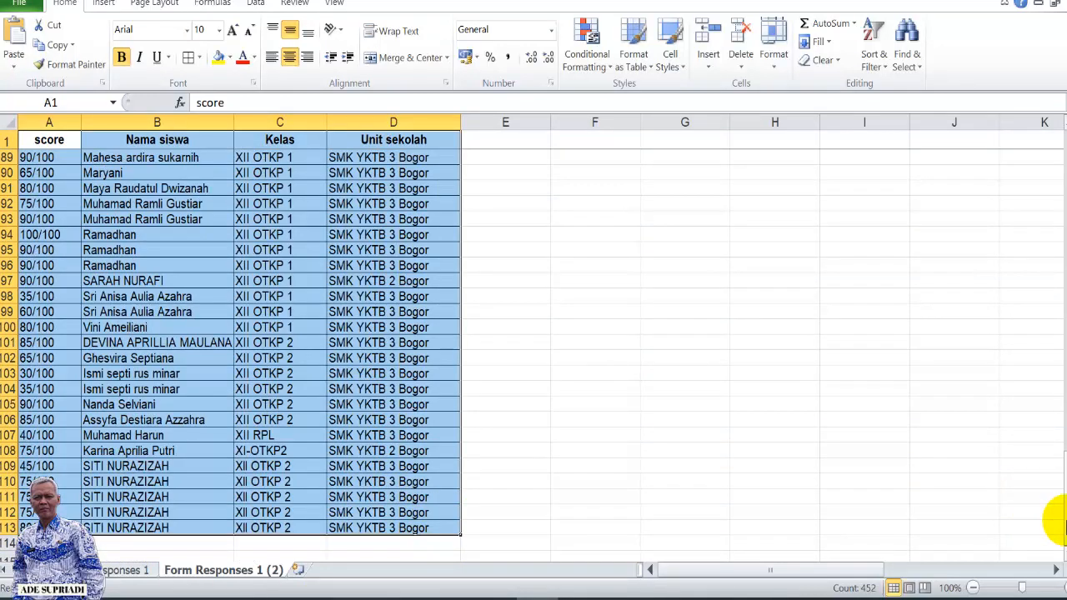
{"action": "left_click_drag", "start_coordinate": [1065, 519], "coordinate": [1065, 185]}
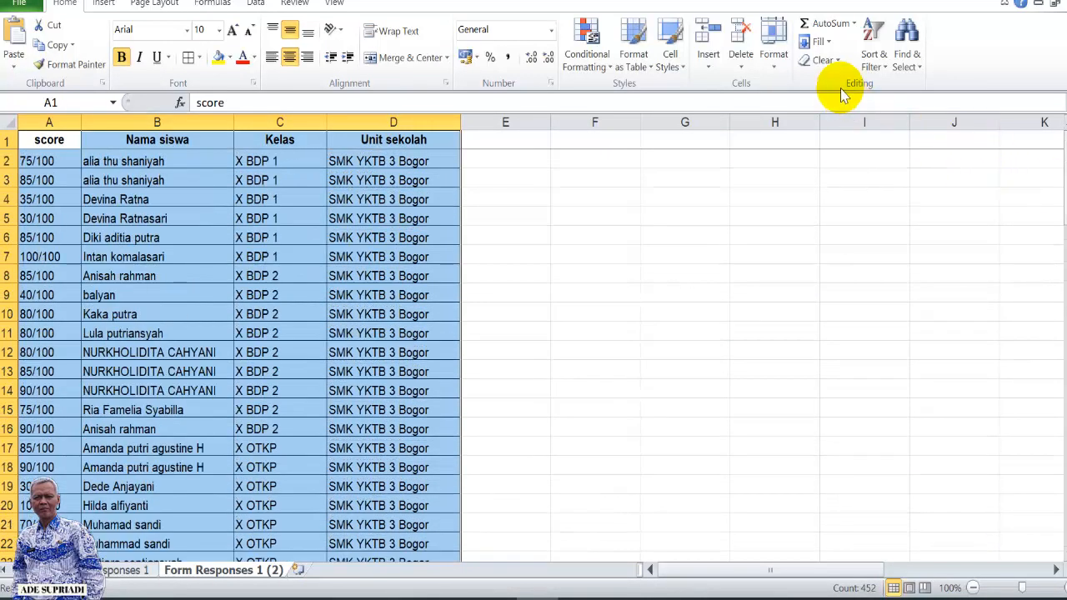
{"action": "left_click", "coordinate": [883, 68]}
{"action": "left_click", "coordinate": [894, 125]}
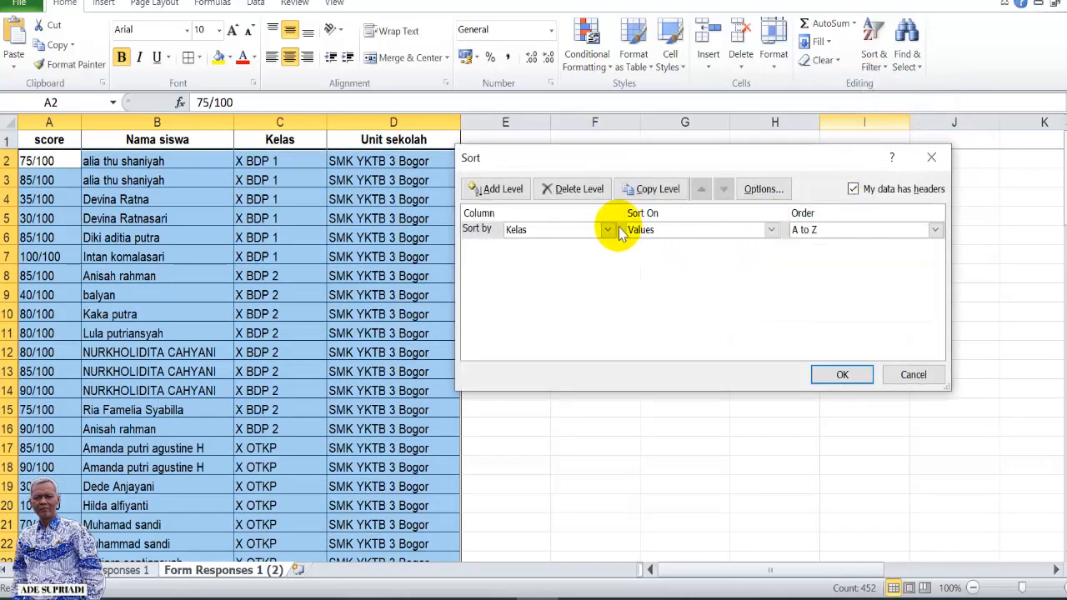
{"action": "left_click", "coordinate": [608, 230]}
{"action": "left_click", "coordinate": [572, 280]}
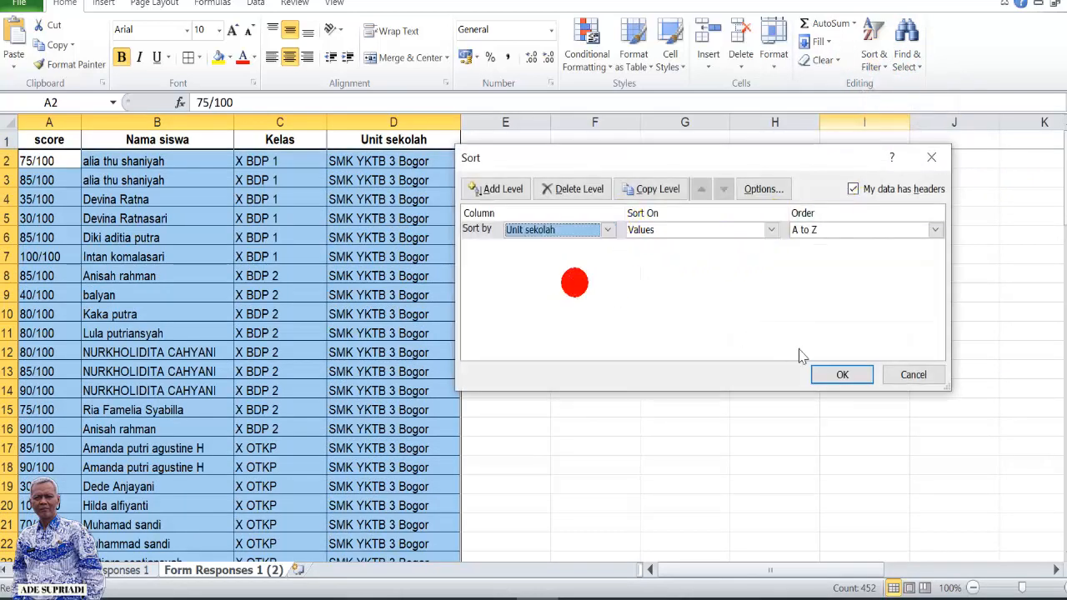
{"action": "left_click", "coordinate": [840, 375]}
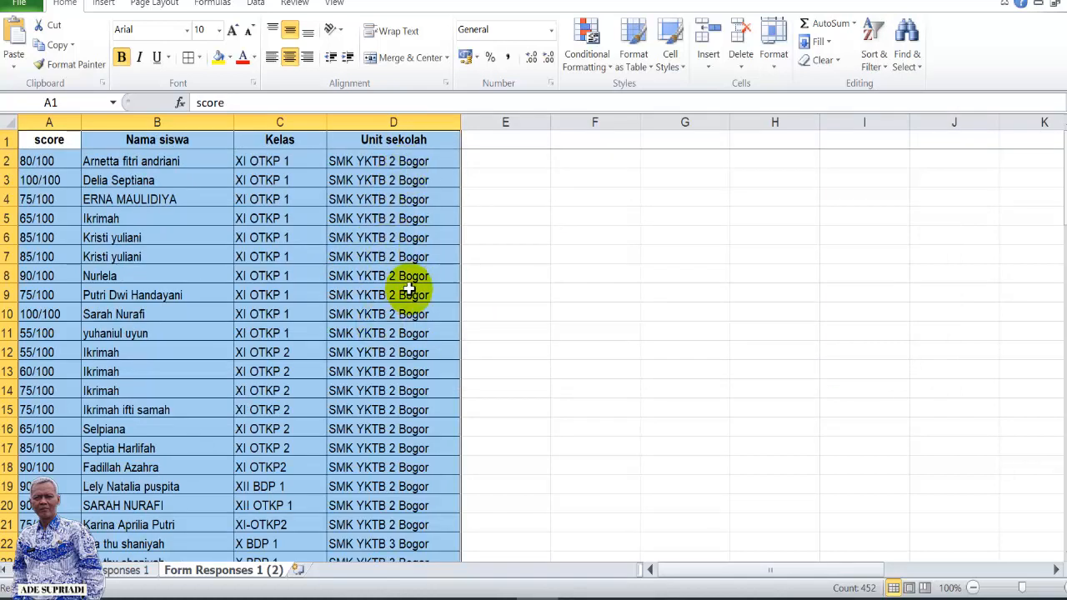
- Re-sort the table A1 through D113 by Kelas on values in A to Z order, then deselect the table
{"action": "left_click", "coordinate": [883, 75]}
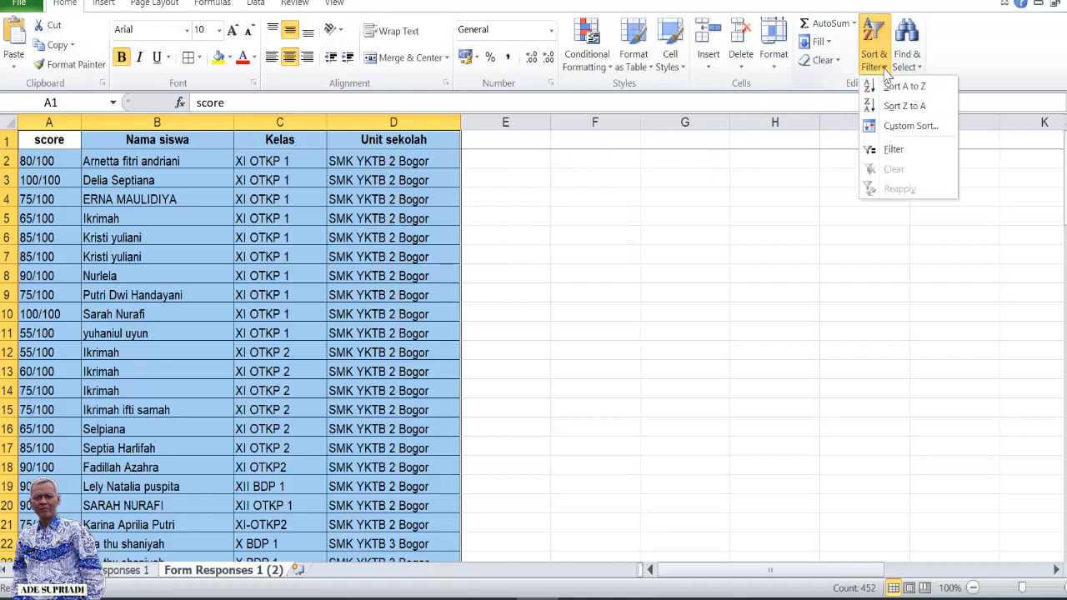
{"action": "left_click", "coordinate": [897, 129]}
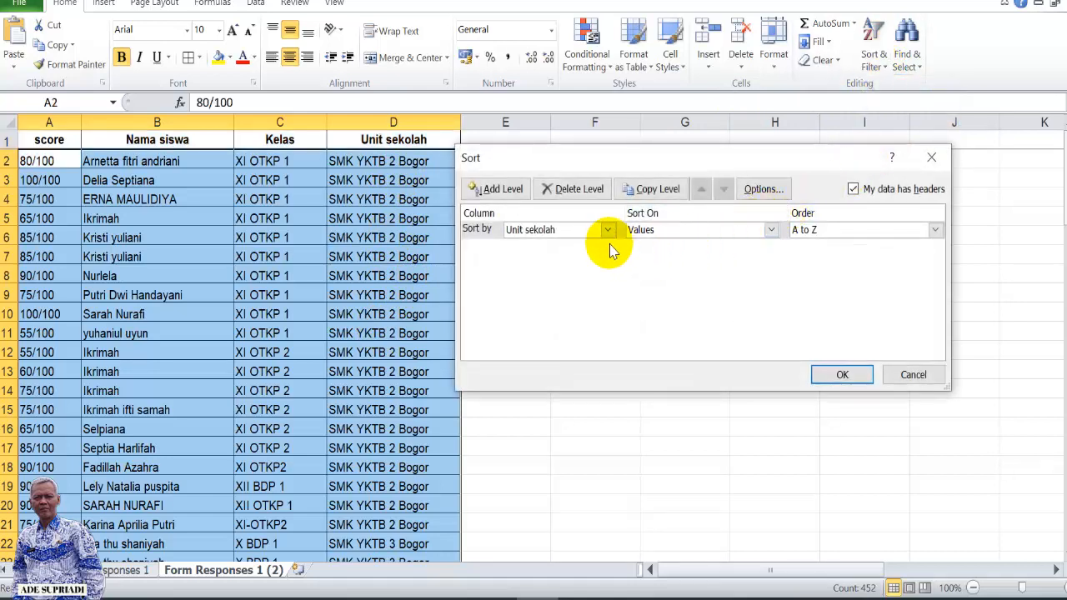
{"action": "left_click", "coordinate": [606, 231]}
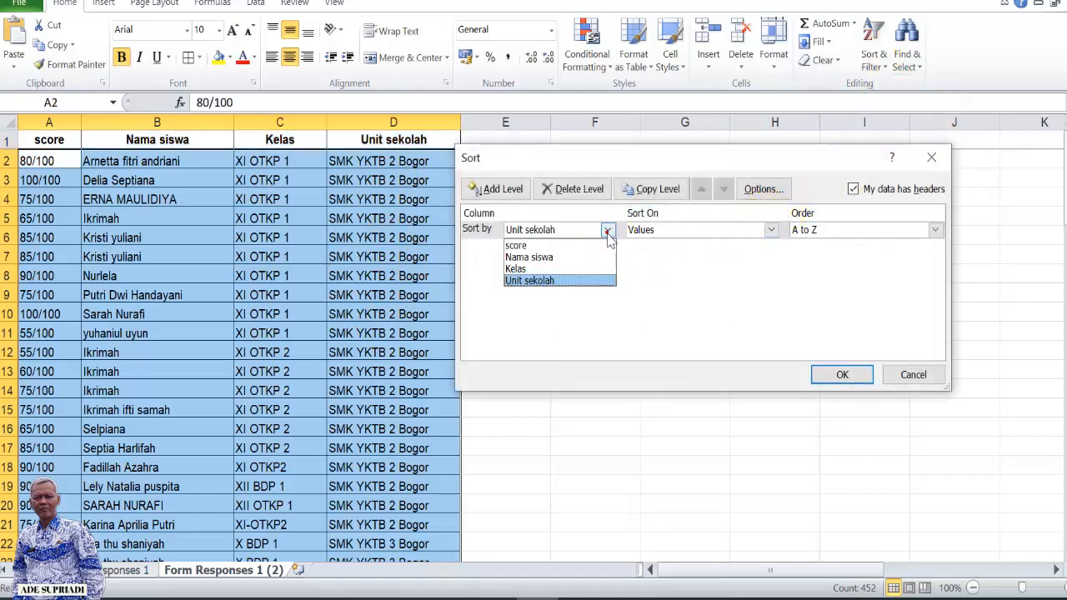
{"action": "left_click", "coordinate": [566, 260]}
{"action": "left_click", "coordinate": [606, 230]}
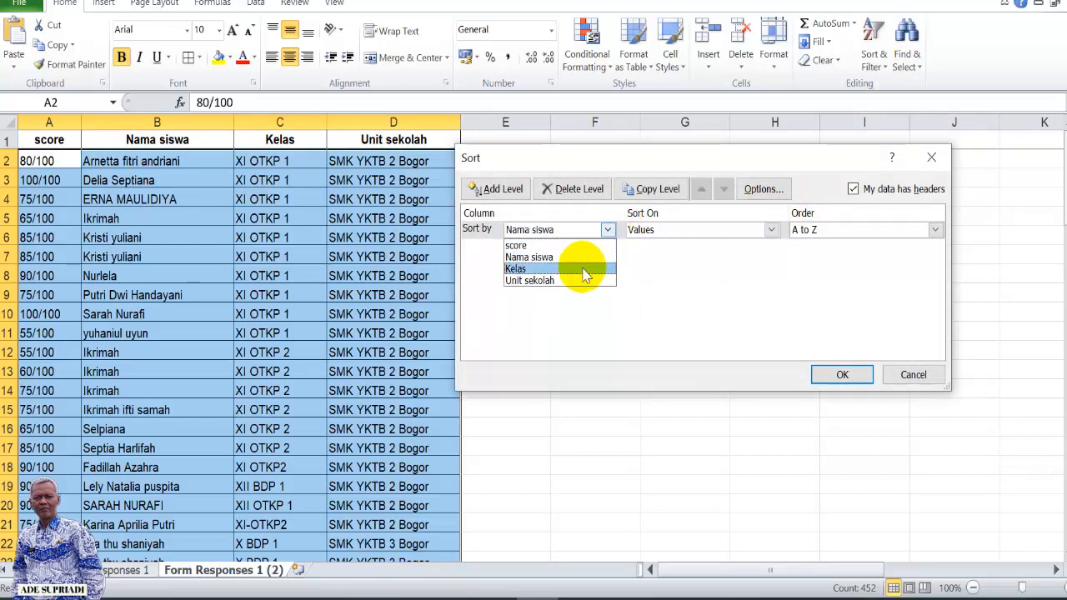
{"action": "left_click", "coordinate": [583, 269]}
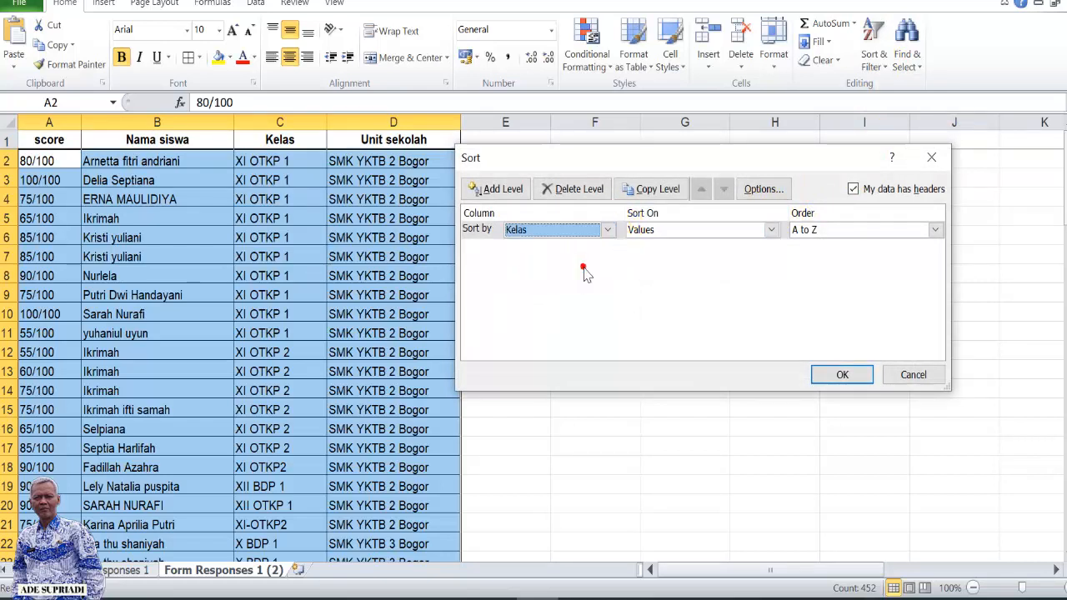
{"action": "left_click", "coordinate": [825, 374]}
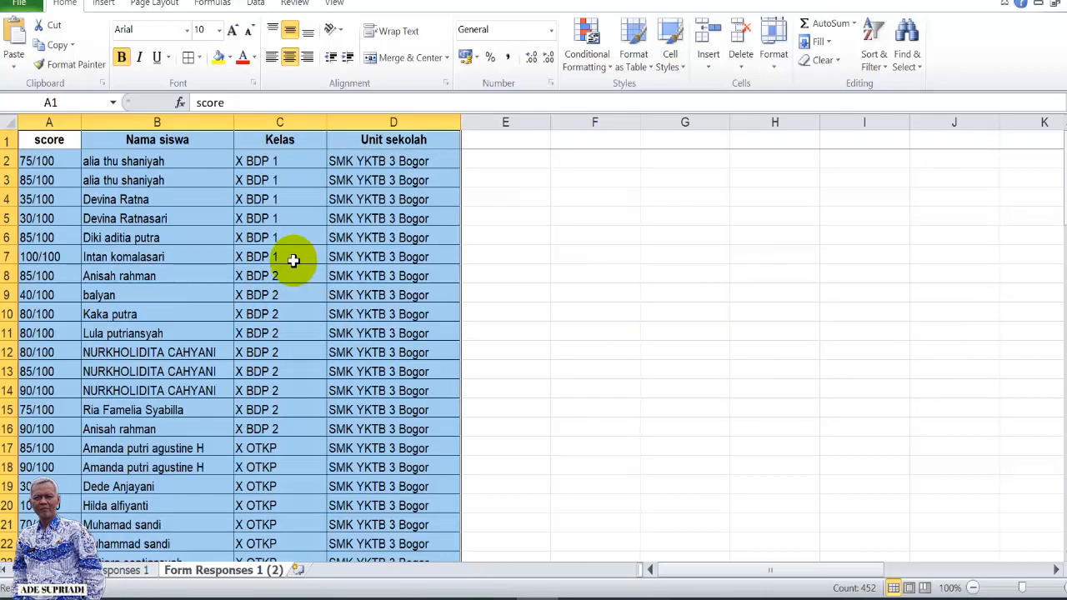
{"action": "left_click", "coordinate": [603, 273]}
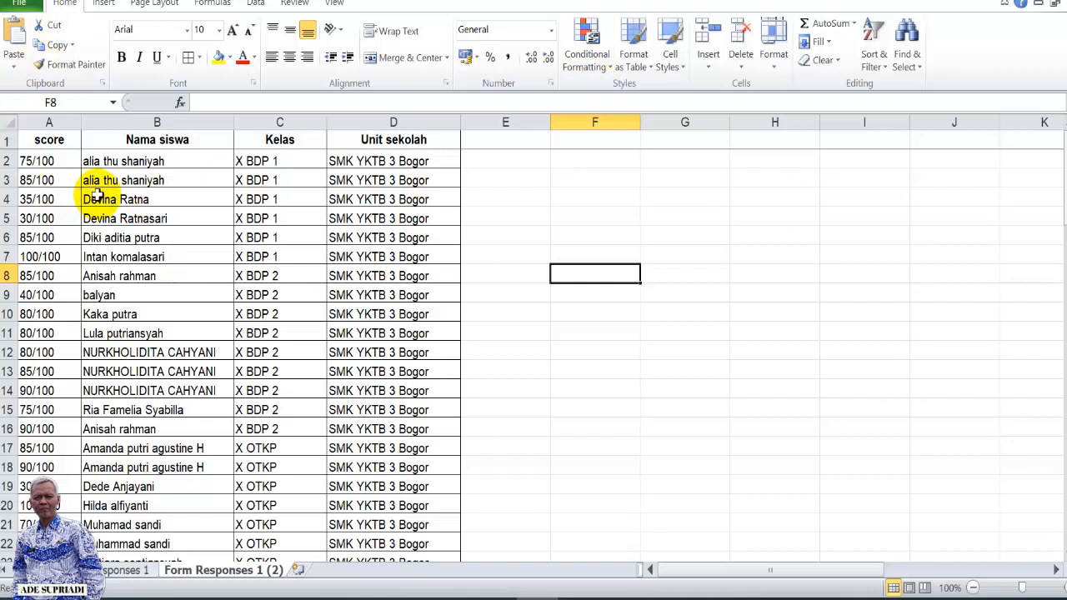
- Review the score, Nama siswa, Kelas and Unit sekolah columns and the first rows of the sorted table
{"action": "left_click", "coordinate": [54, 143]}
{"action": "left_click", "coordinate": [172, 154]}
{"action": "left_click", "coordinate": [187, 140]}
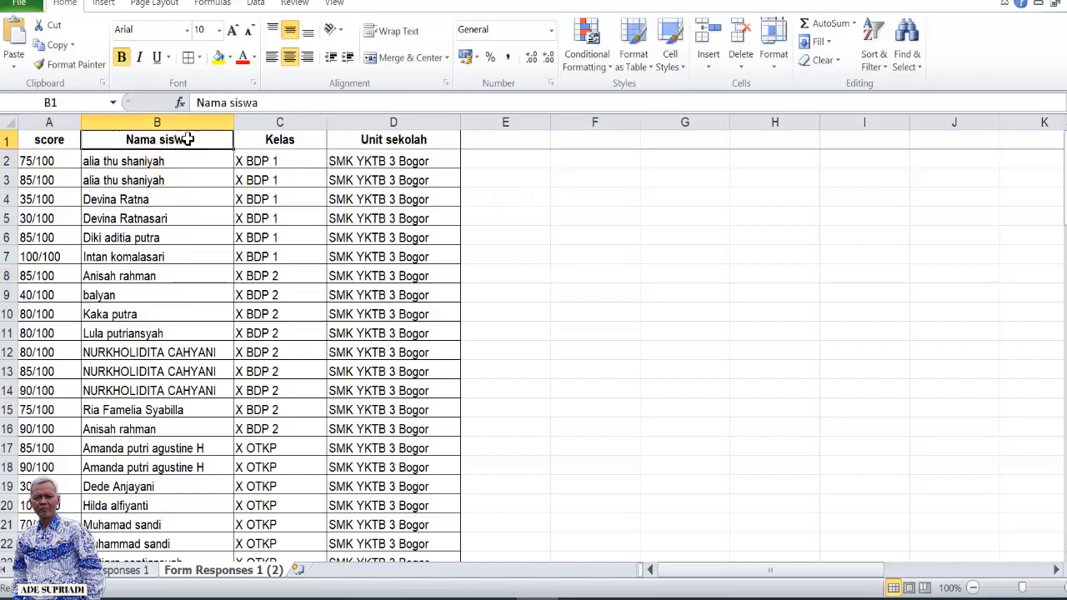
{"action": "left_click", "coordinate": [258, 143]}
{"action": "left_click", "coordinate": [366, 158]}
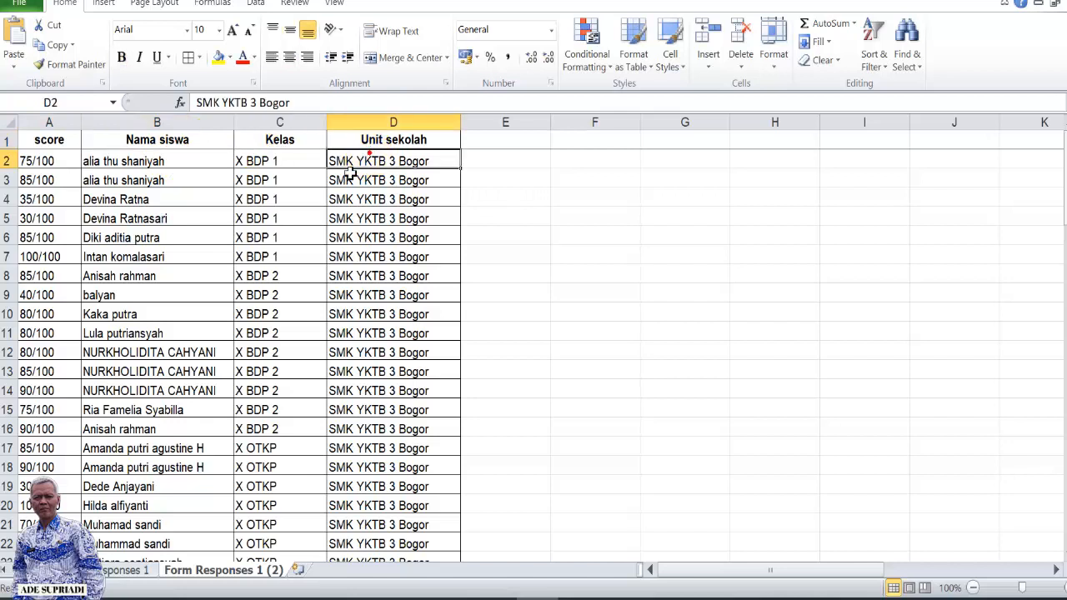
{"action": "left_click", "coordinate": [537, 260]}
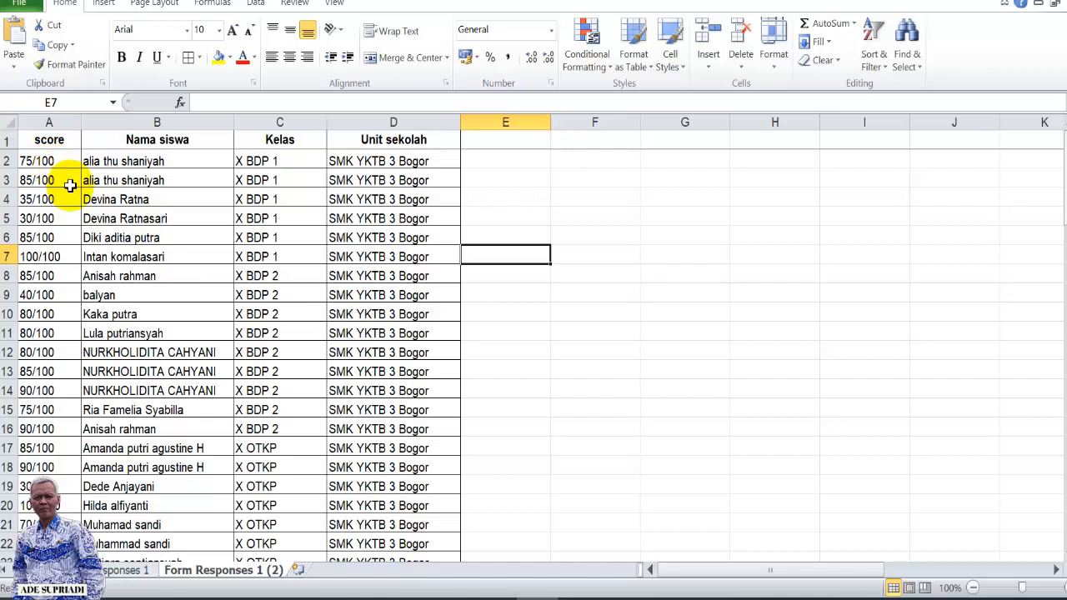
{"action": "left_click_drag", "start_coordinate": [50, 218], "coordinate": [273, 221]}
{"action": "left_click", "coordinate": [507, 242]}
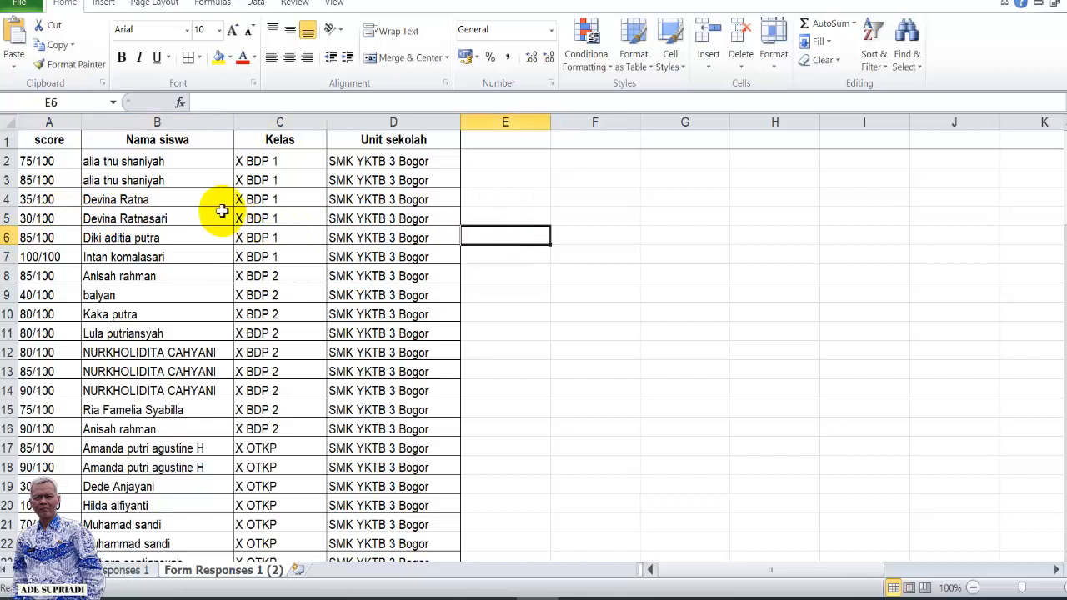